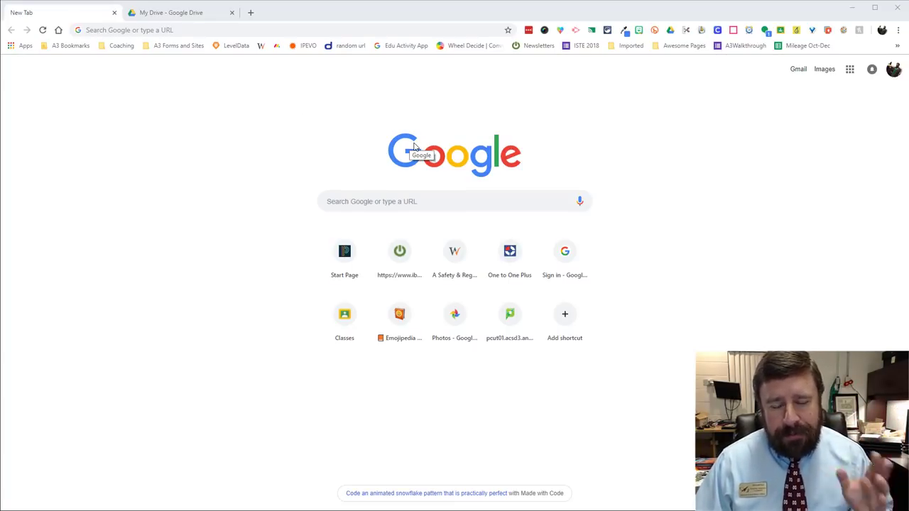
Step: Open Google Sites from the Google apps grid and switch to New Google Sites
click(850, 71)
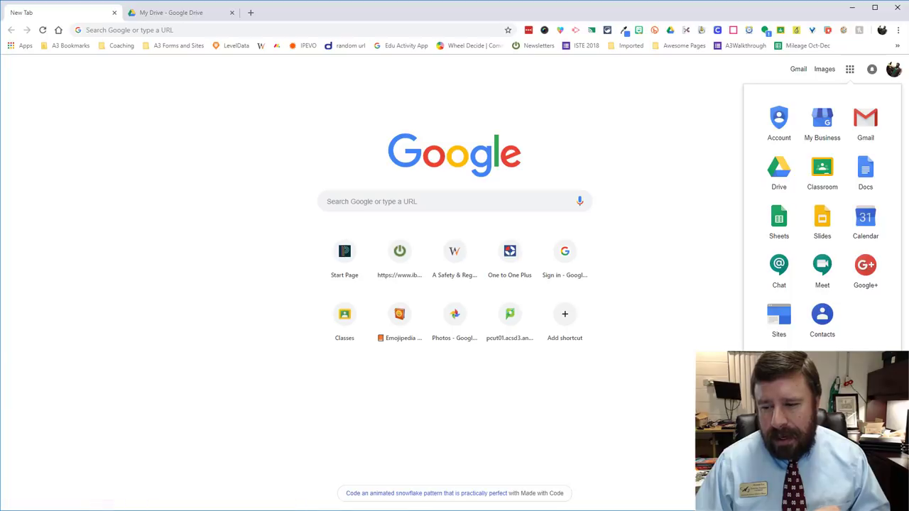
click(780, 330)
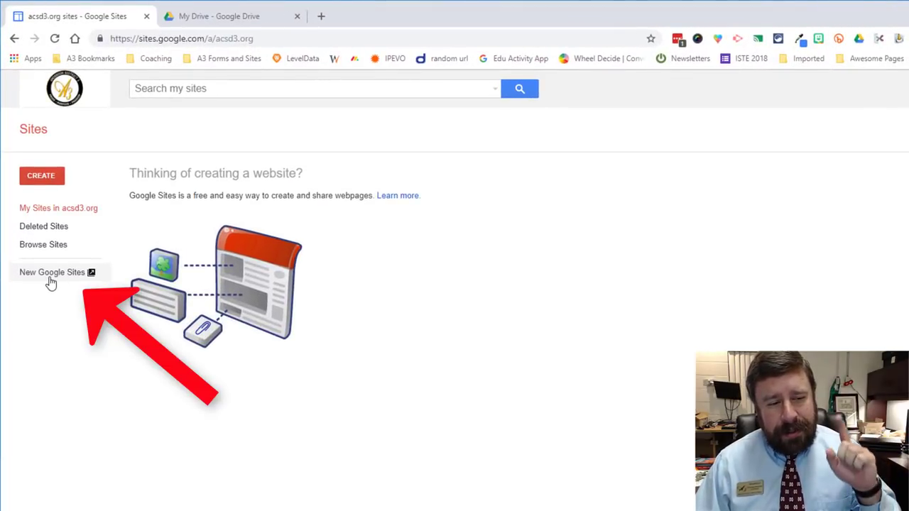
click(51, 283)
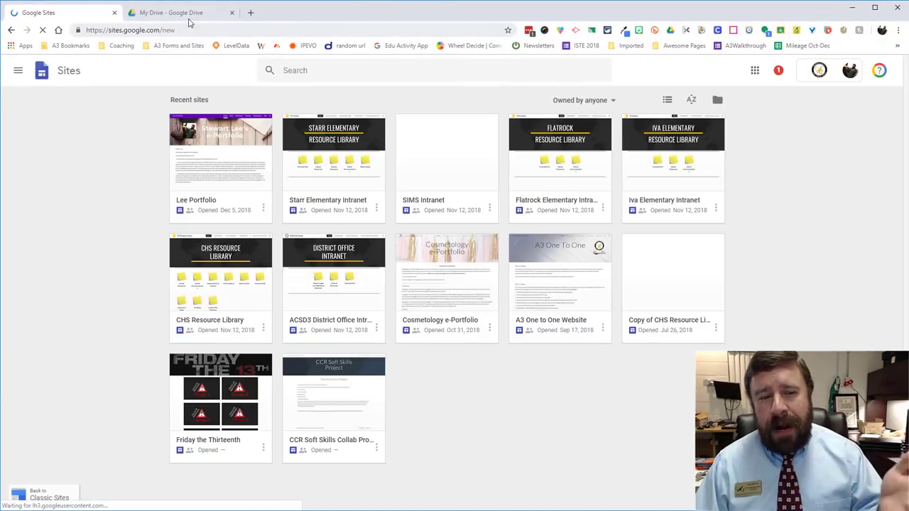
Step: From My Drive, create a new Google Site via New > More > Google Sites
click(189, 15)
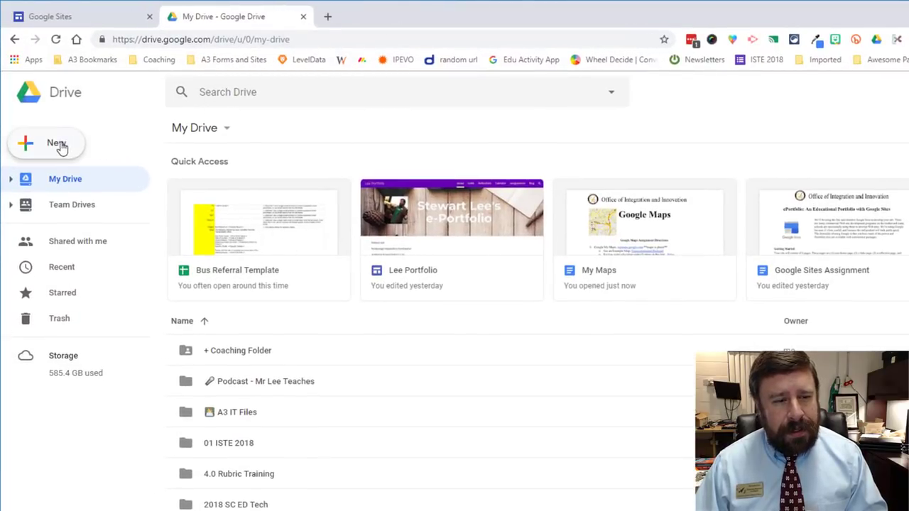
click(61, 146)
mouse_move(95, 291)
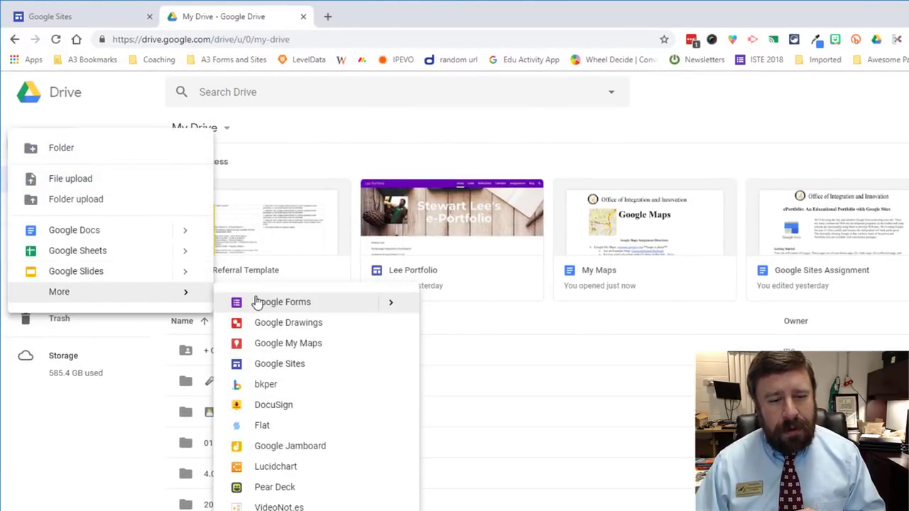
click(271, 368)
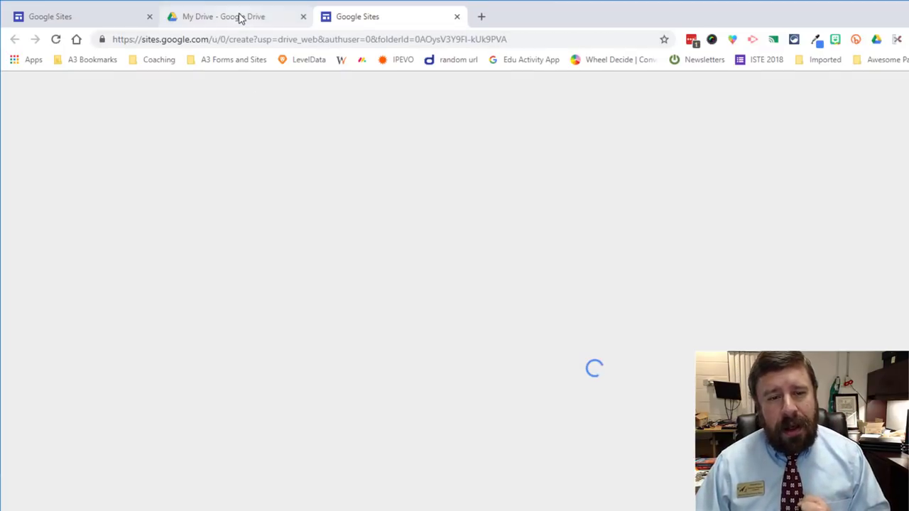
Step: Go to sites.google.com/new to start a blank new site
click(239, 17)
click(243, 37)
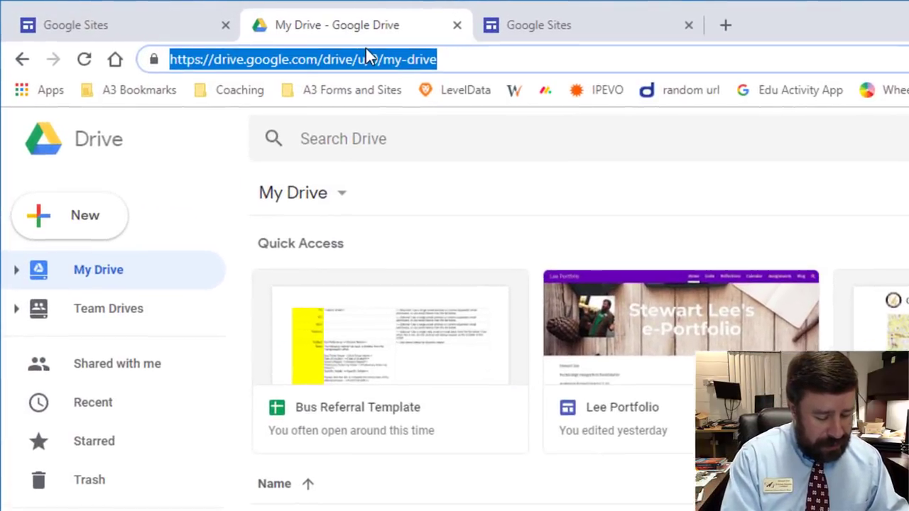
text(sites)
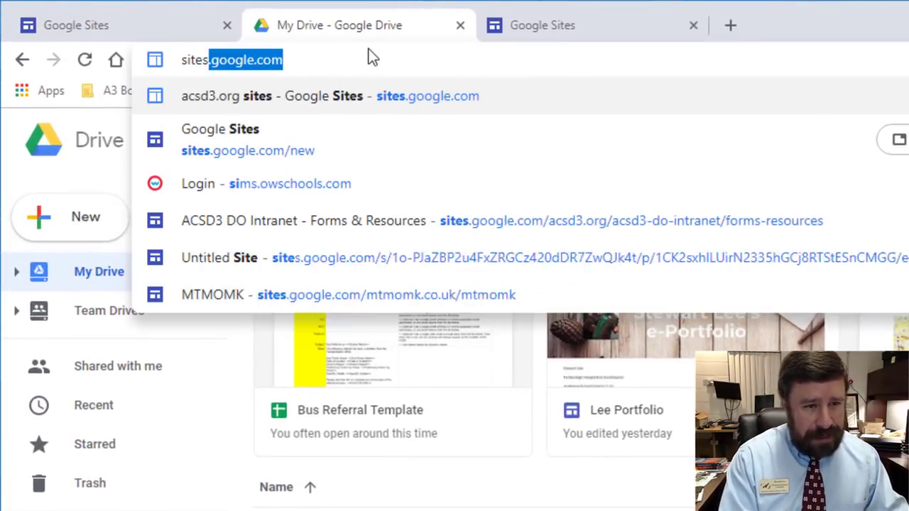
text(.google.)
key(BackSpace)
text(l)
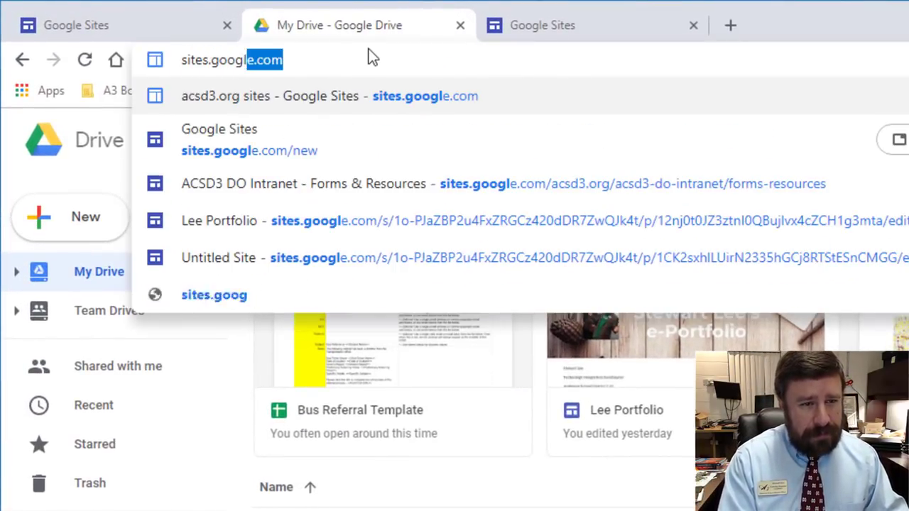
text(e.com/new)
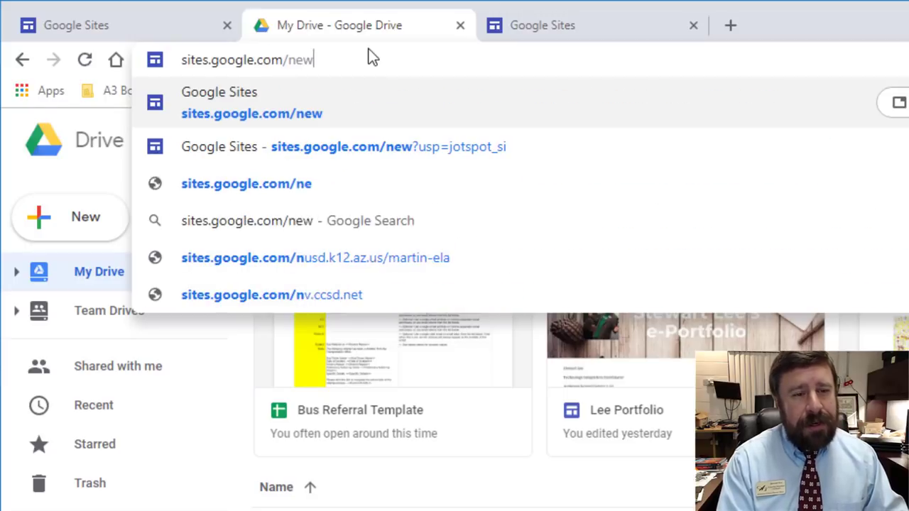
key(Return)
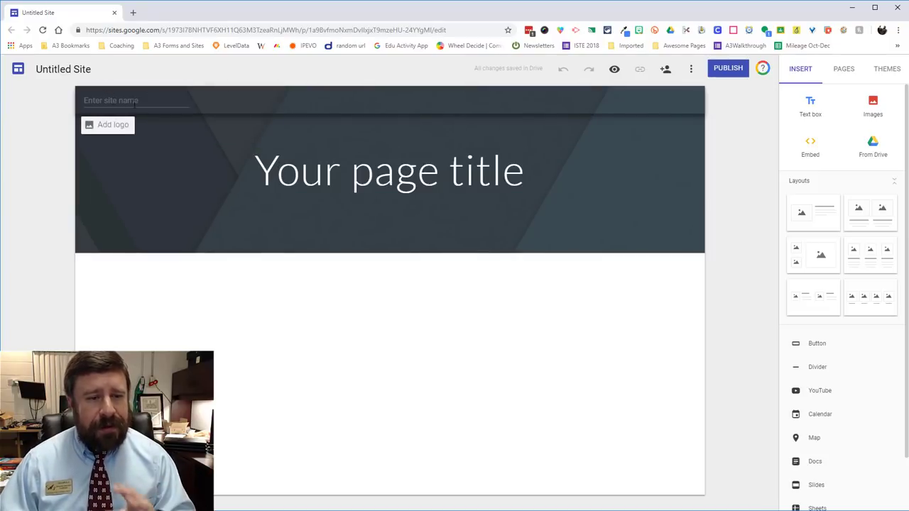
Step: Rename the Untitled Site to 'Portfolio Site', fixing the spelling with the suggestion
click(74, 69)
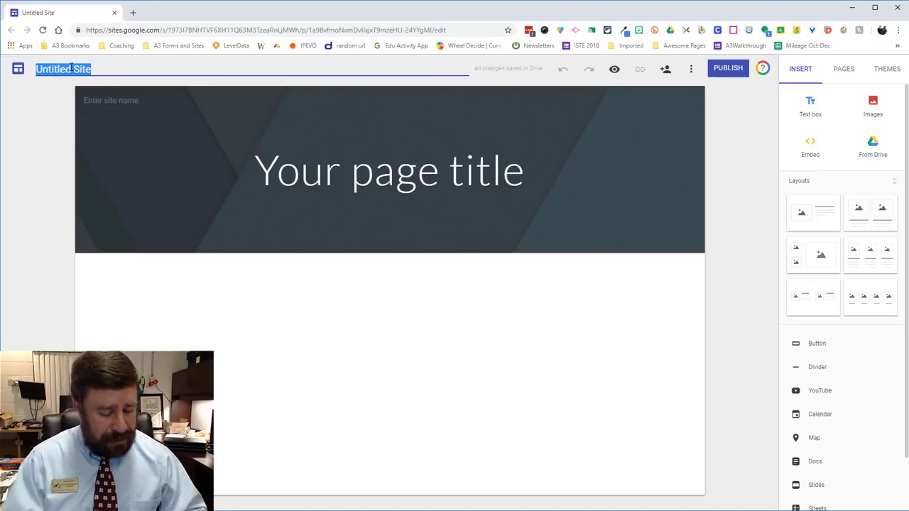
text(Test)
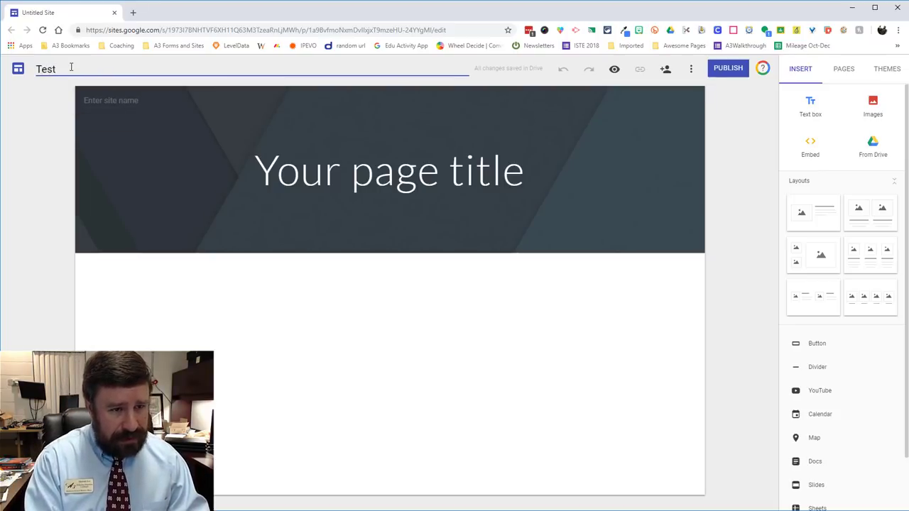
text( Sit)
key(BackSpace)
key(BackSpace)
key(BackSpace)
key(BackSpace)
key(BackSpace)
key(BackSpace)
key(BackSpace)
key(BackSpace)
text(Portfolio Site)
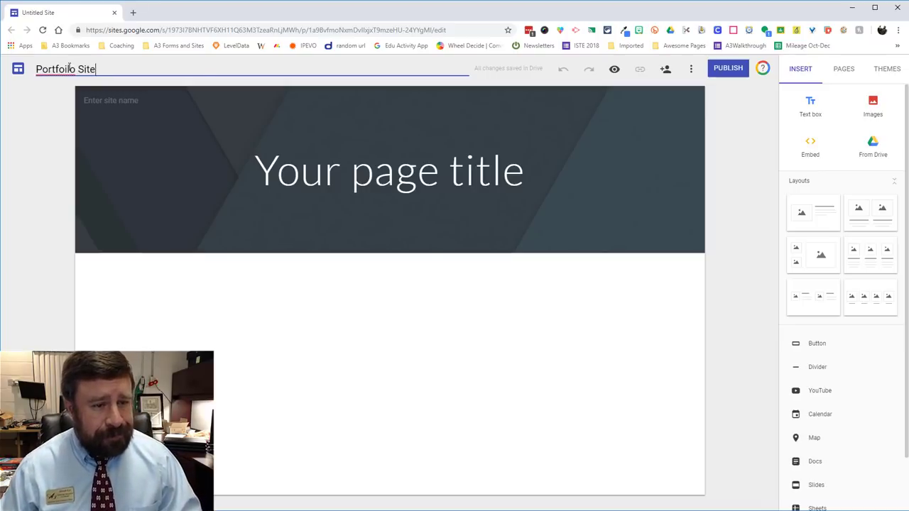
right_click(70, 69)
click(91, 77)
click(47, 146)
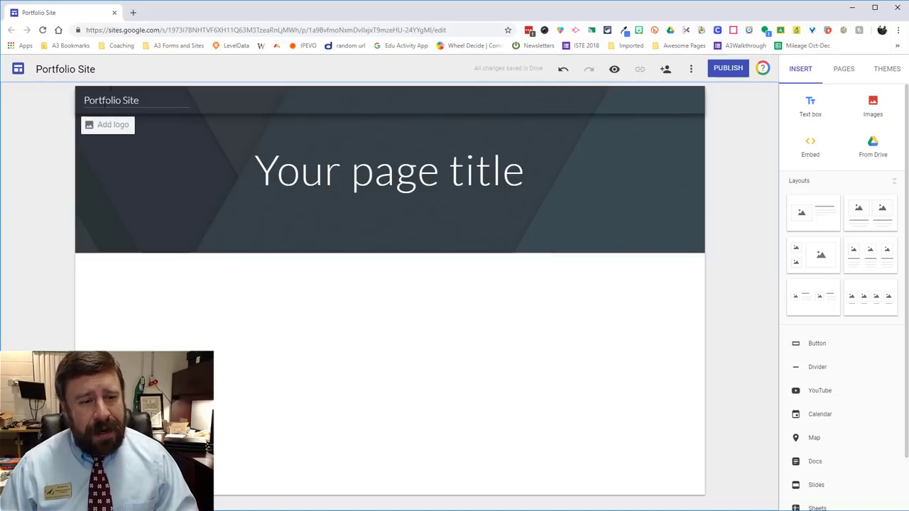
click(369, 174)
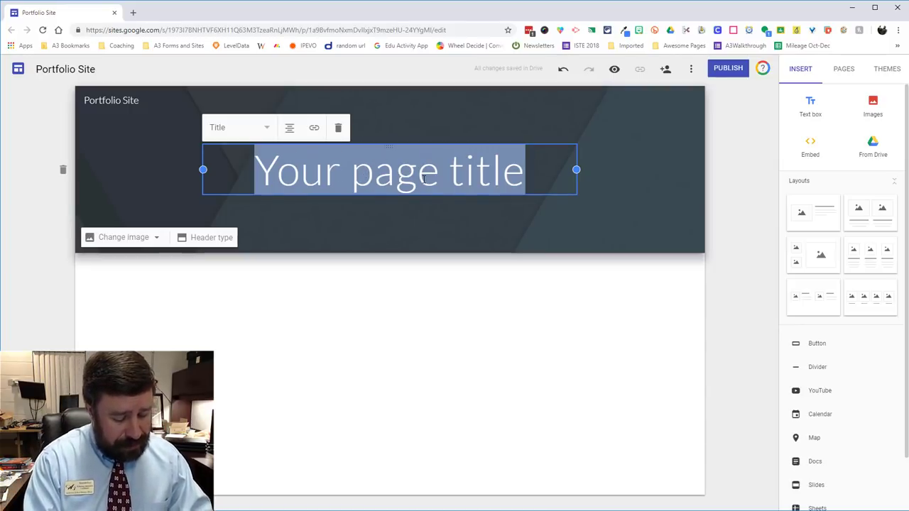
Step: Enter the owner's name plus 'Portfolio' as the page title, keeping the Title style
text(Stewart's )
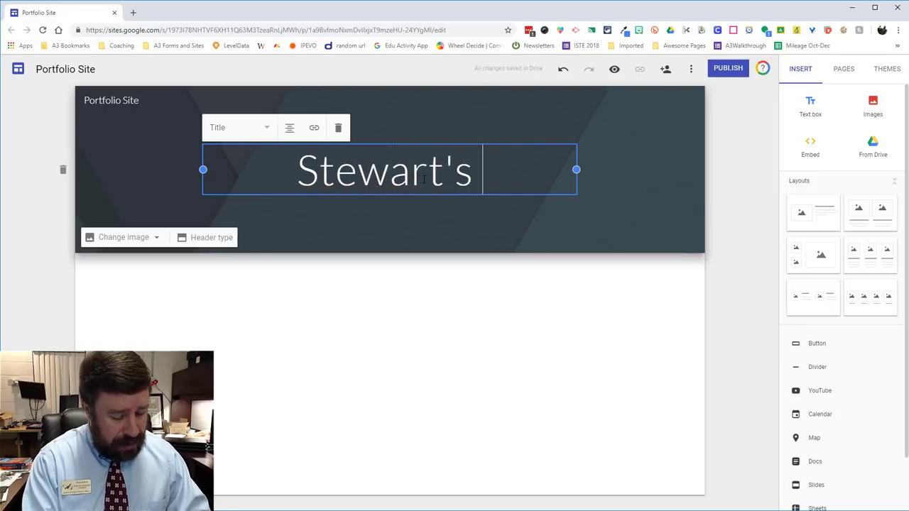
text(Portf)
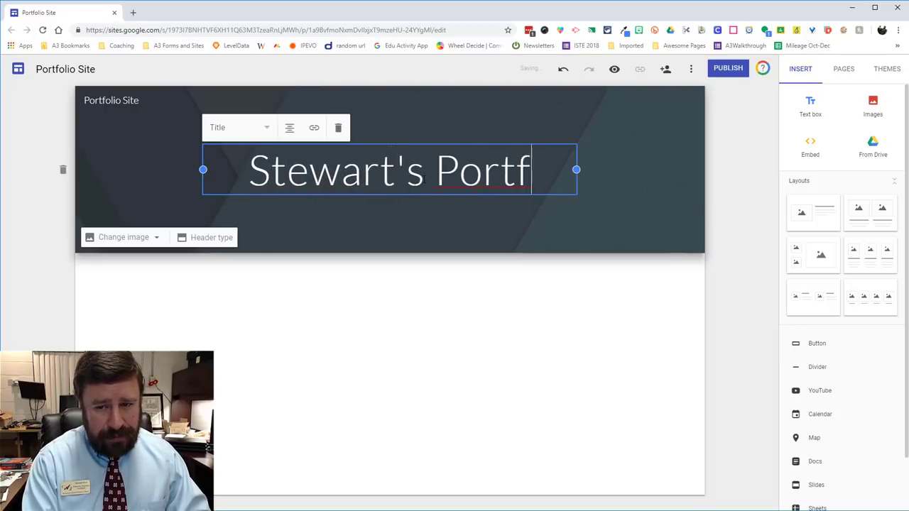
text(olio)
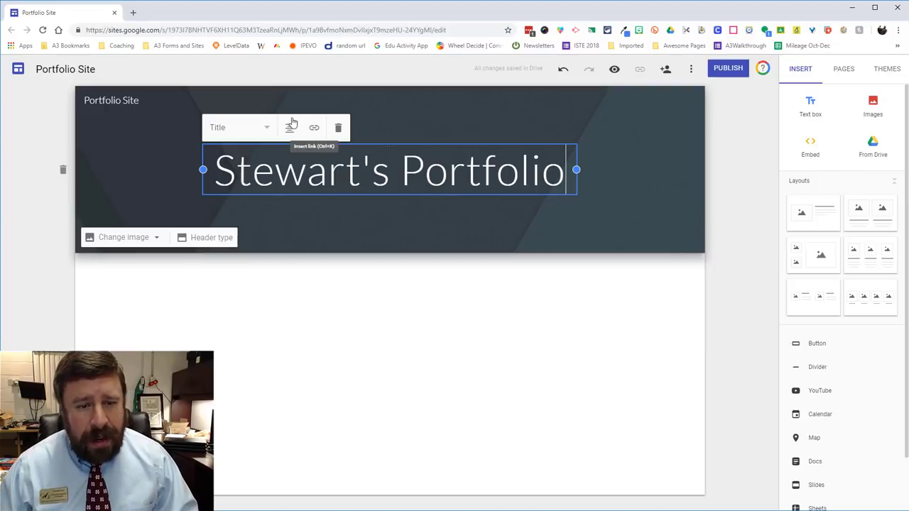
click(270, 128)
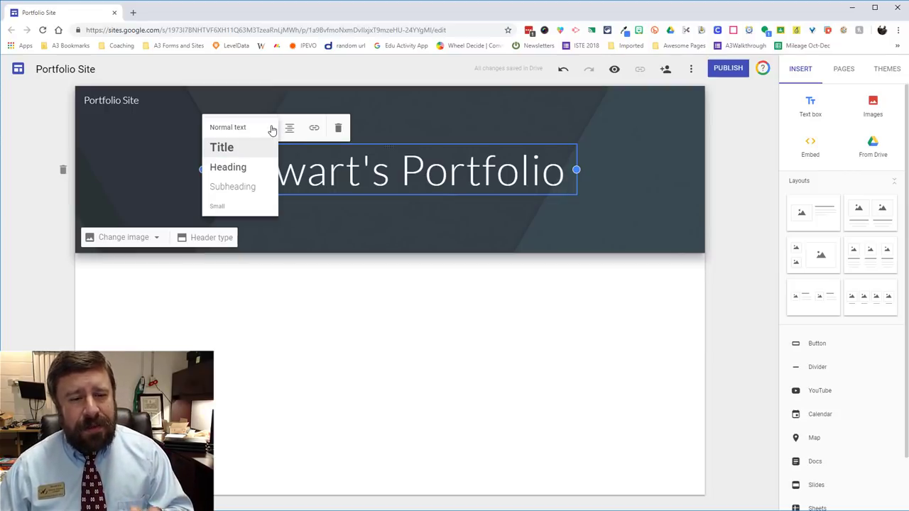
click(251, 167)
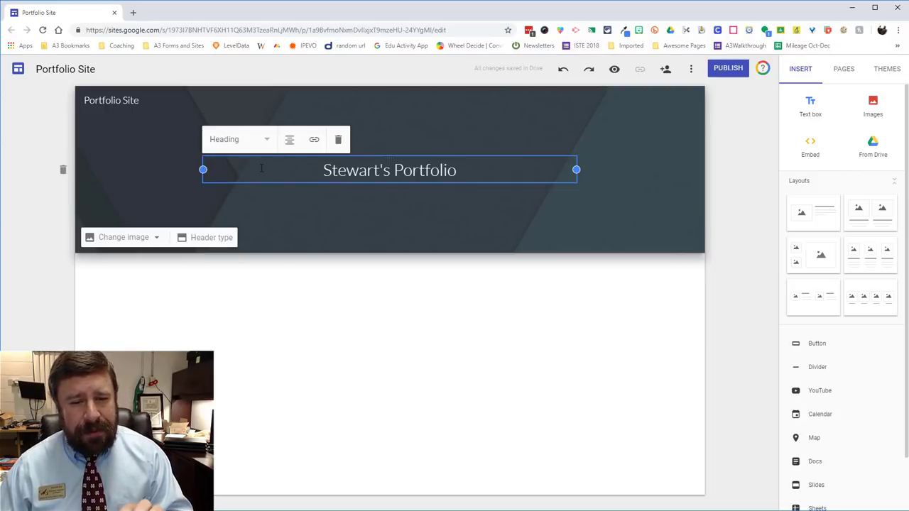
click(263, 147)
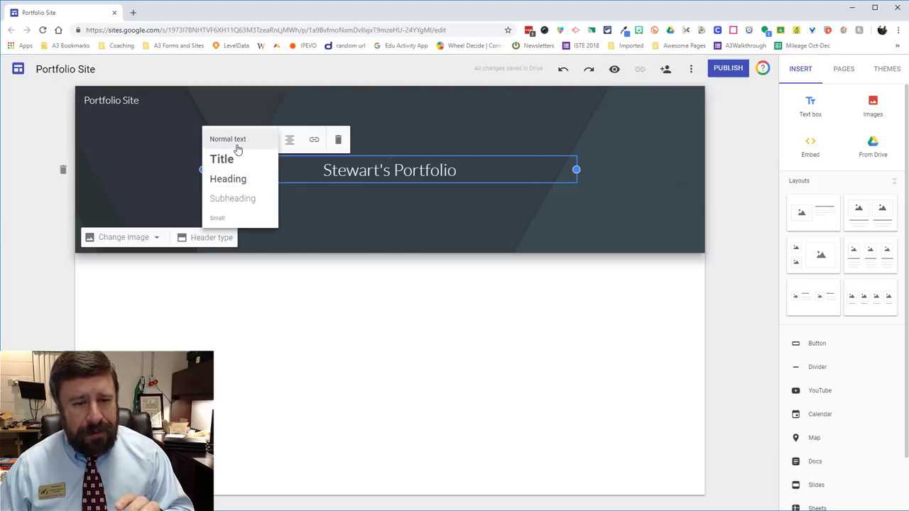
click(238, 148)
click(268, 146)
click(251, 158)
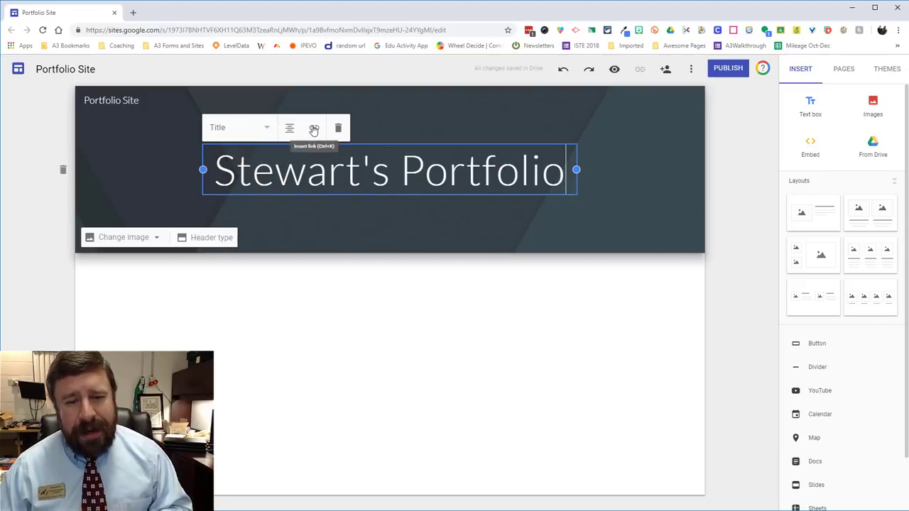
Step: Leave the title without a link and keep it centre-aligned
drag(216, 169, 562, 185)
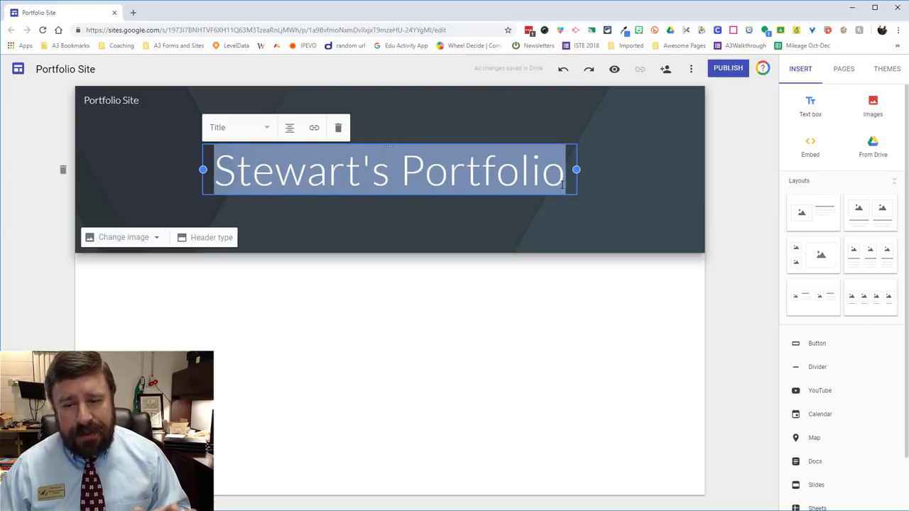
click(315, 130)
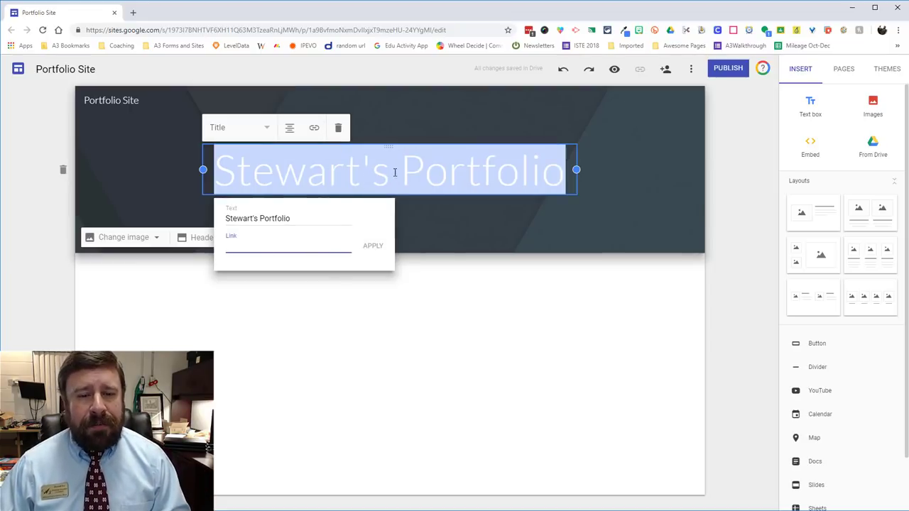
click(393, 142)
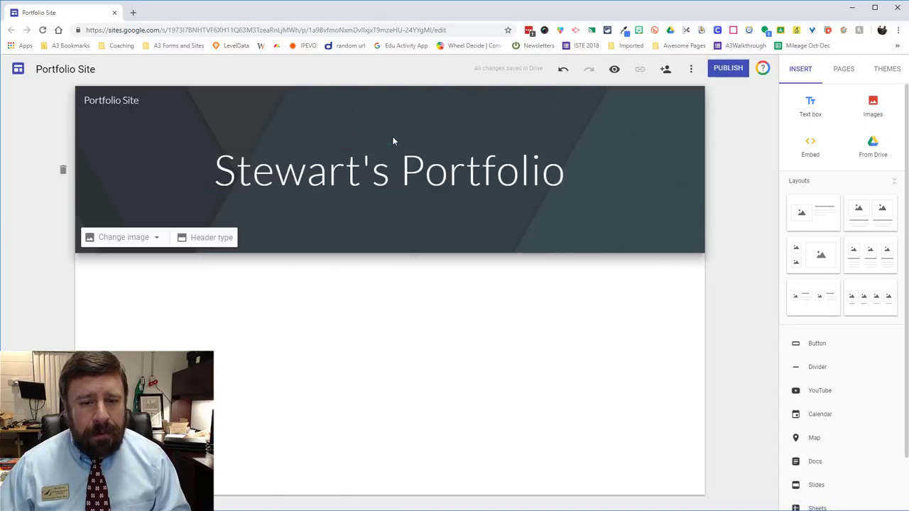
click(351, 148)
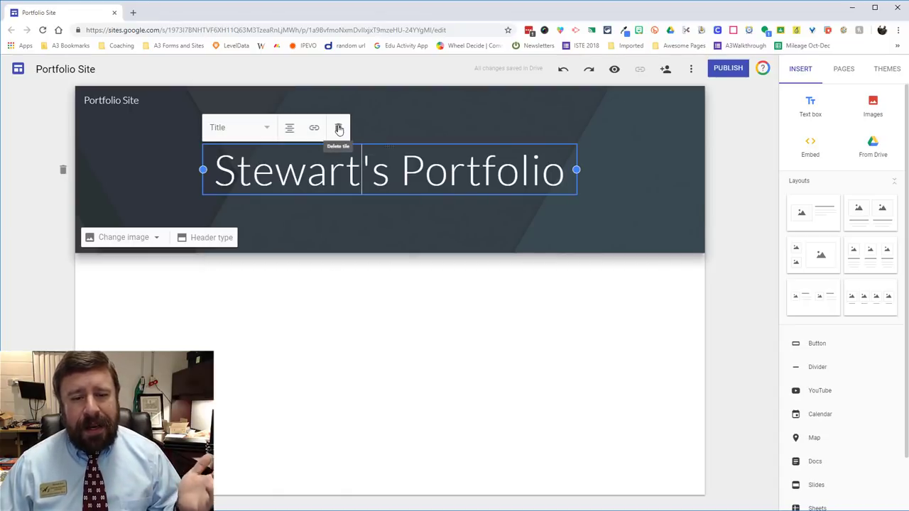
click(288, 128)
click(409, 165)
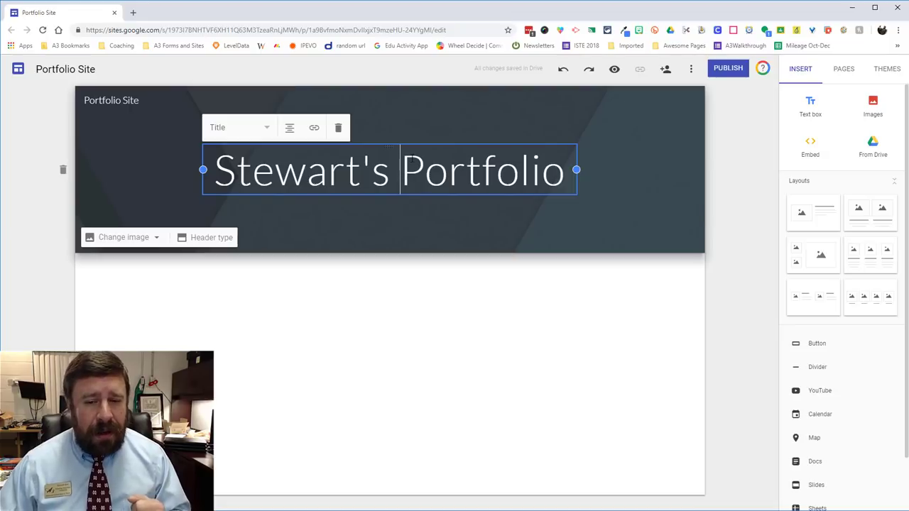
Step: Set the grey diagonal-lines gallery image as the header background
click(146, 241)
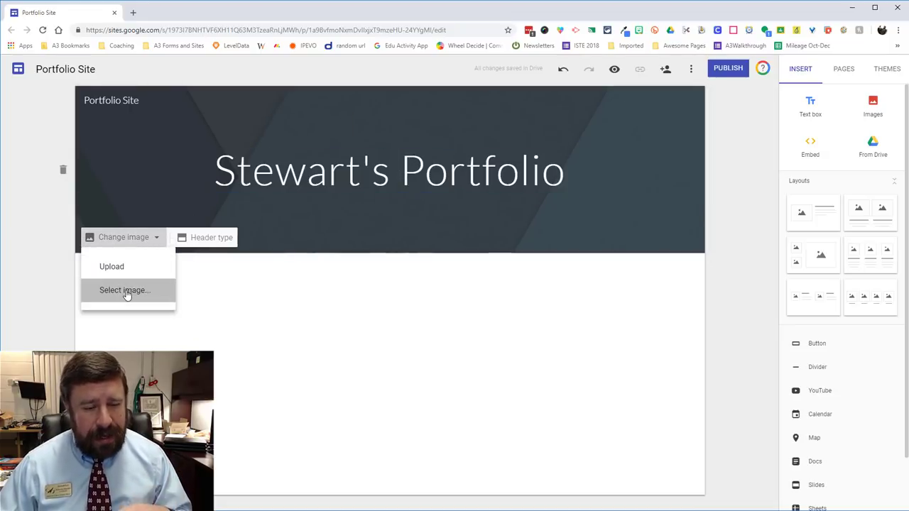
click(125, 291)
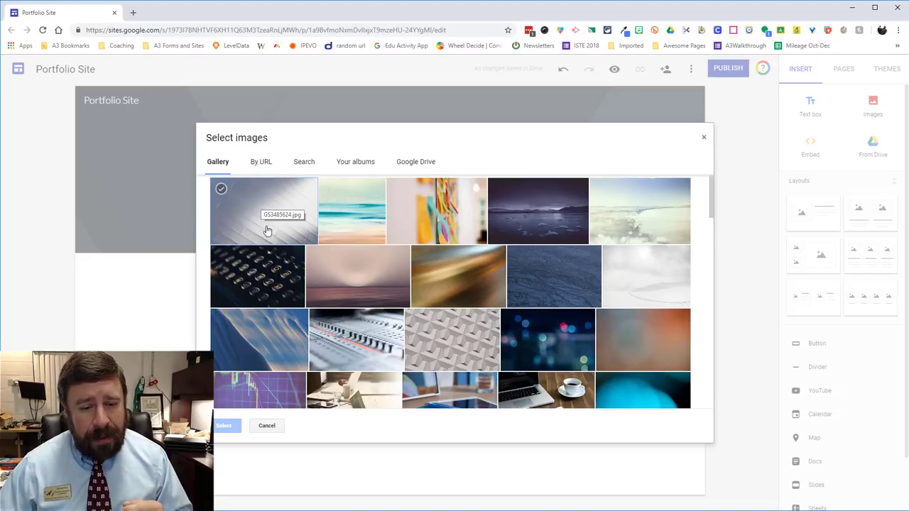
click(222, 191)
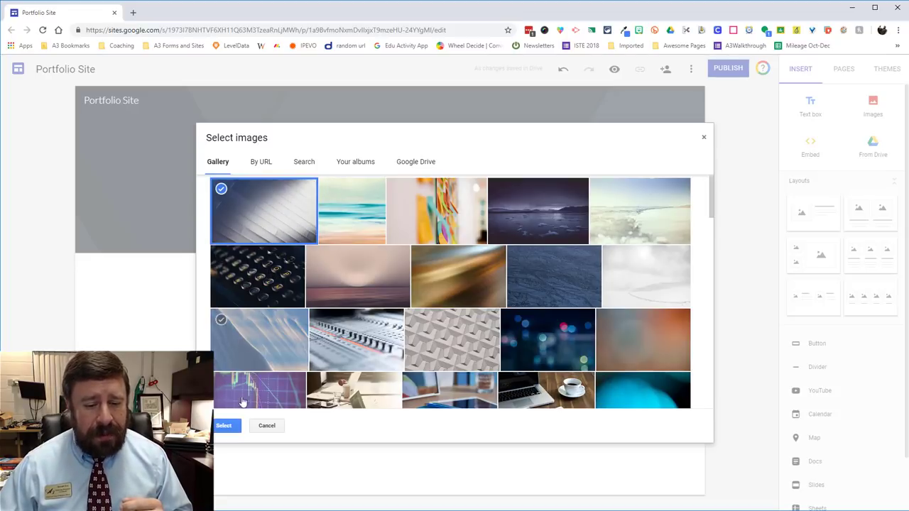
click(232, 426)
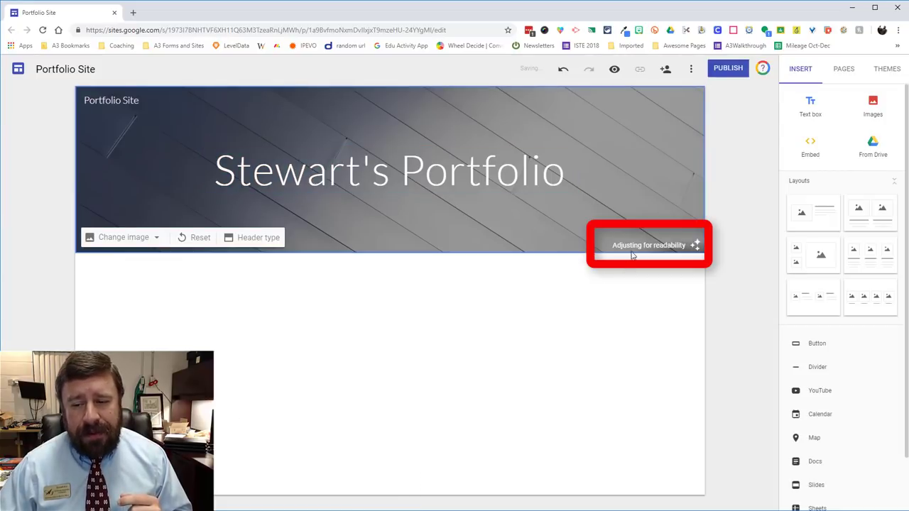
click(693, 246)
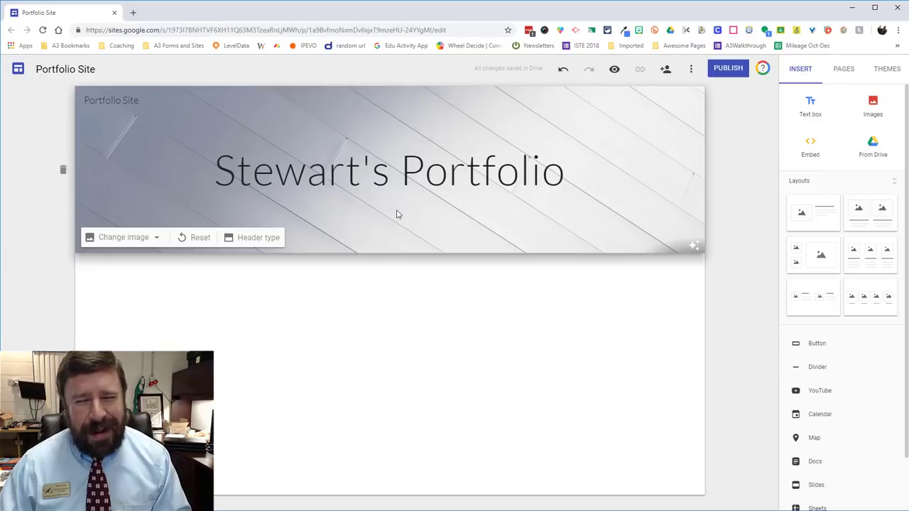
click(258, 240)
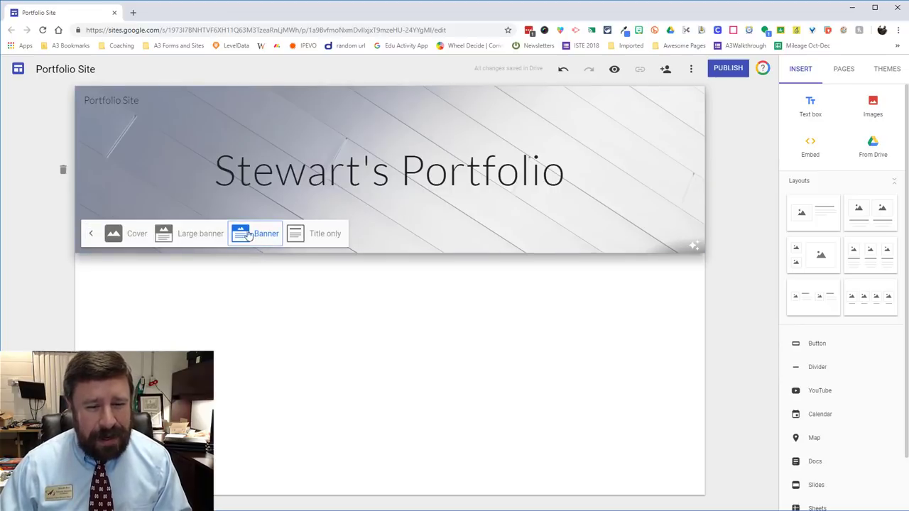
click(298, 237)
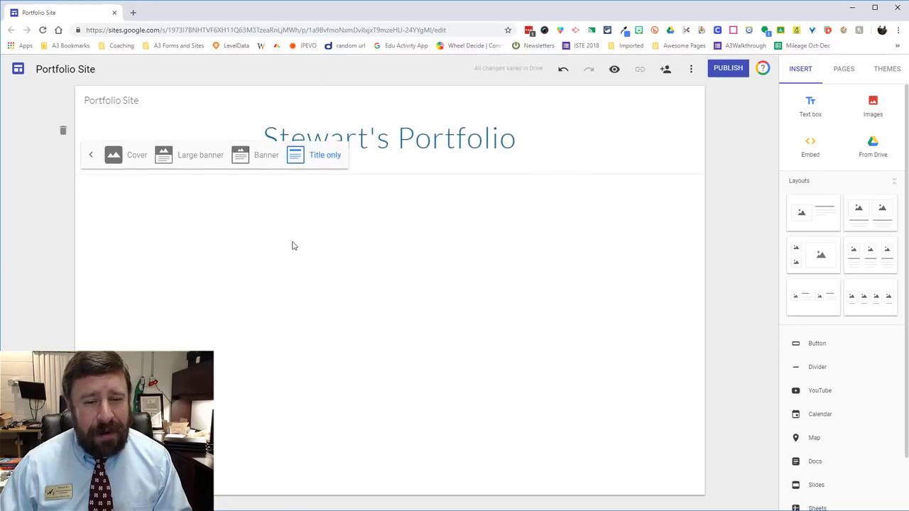
click(196, 163)
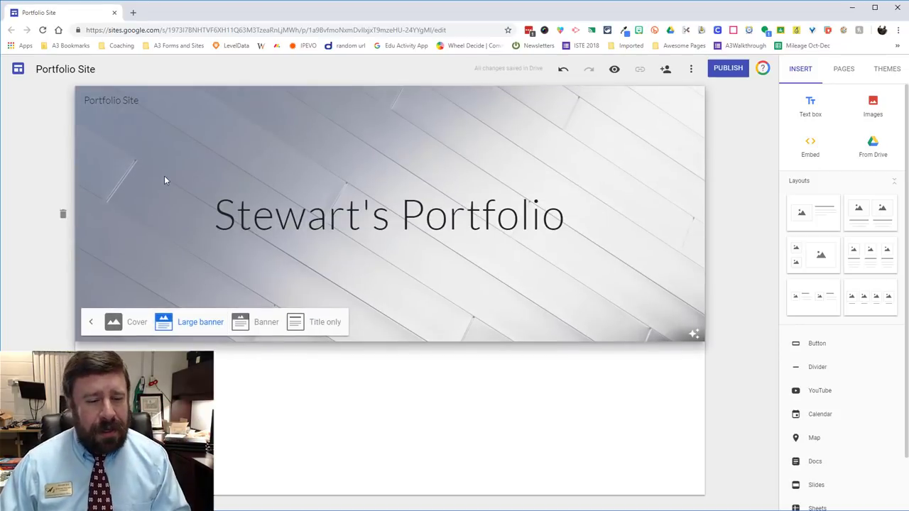
click(131, 319)
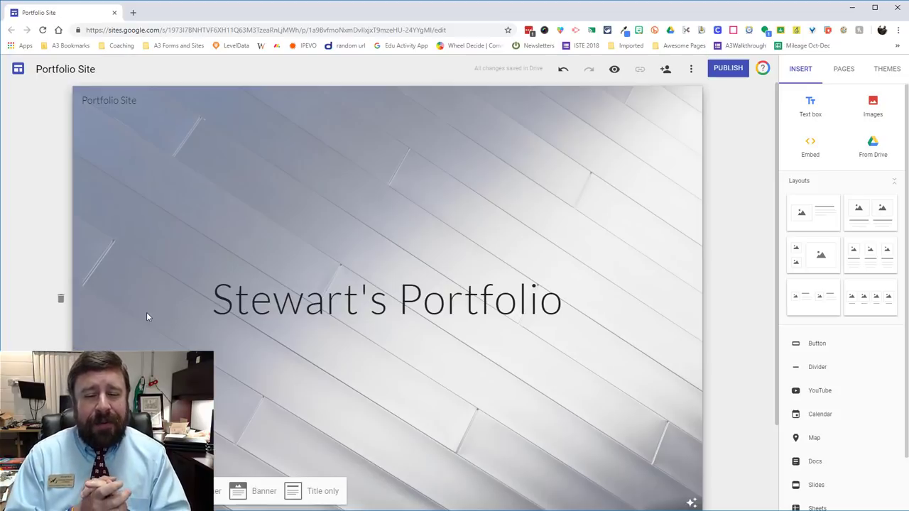
click(252, 491)
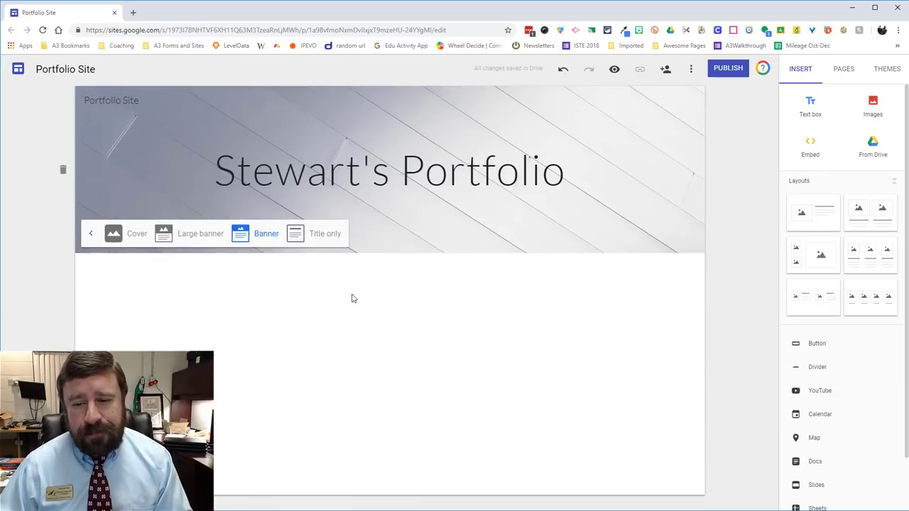
click(91, 233)
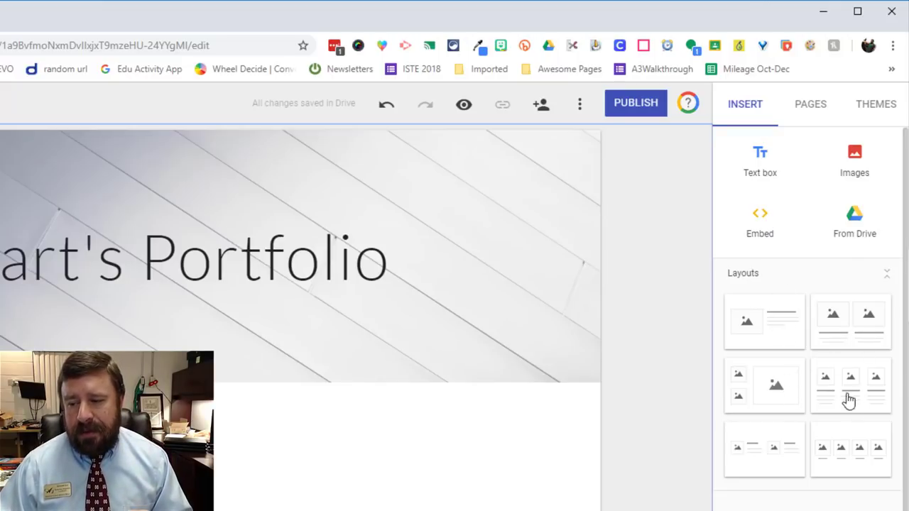
scroll(814, 459, down, 2)
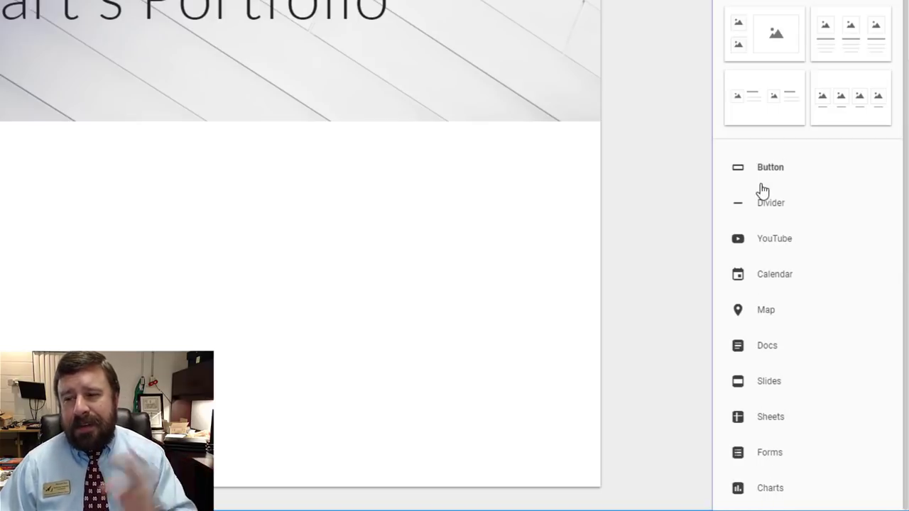
scroll(759, 189, up, 2)
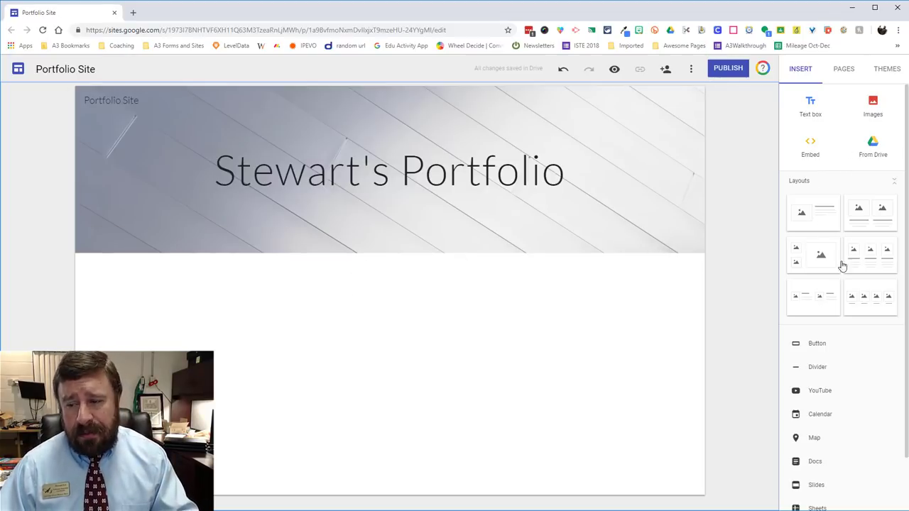
scroll(838, 290, down, 1)
scroll(853, 258, up, 1)
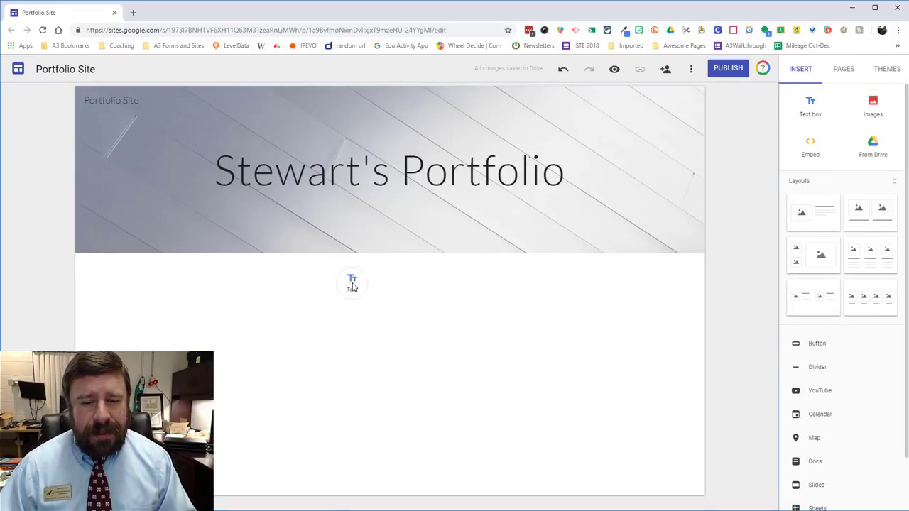
Step: Add a text box section below the header, removing the extra second section
double_click(355, 287)
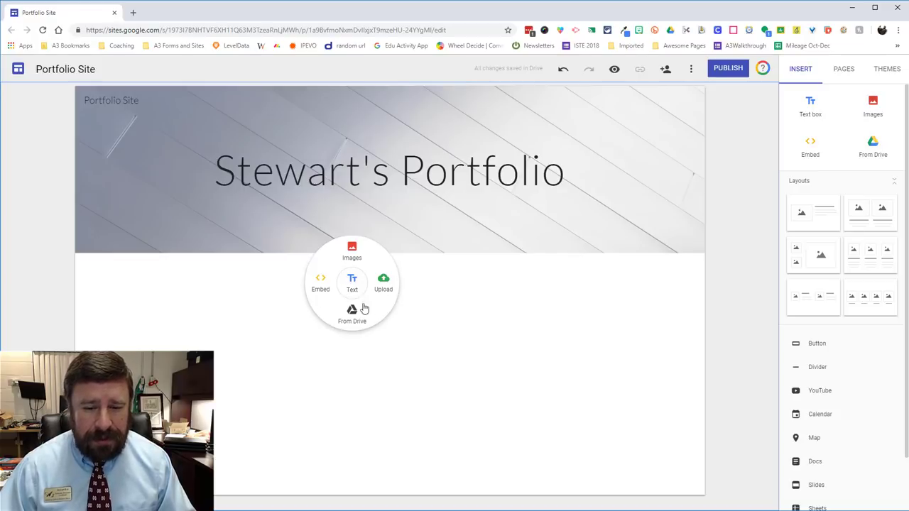
click(353, 288)
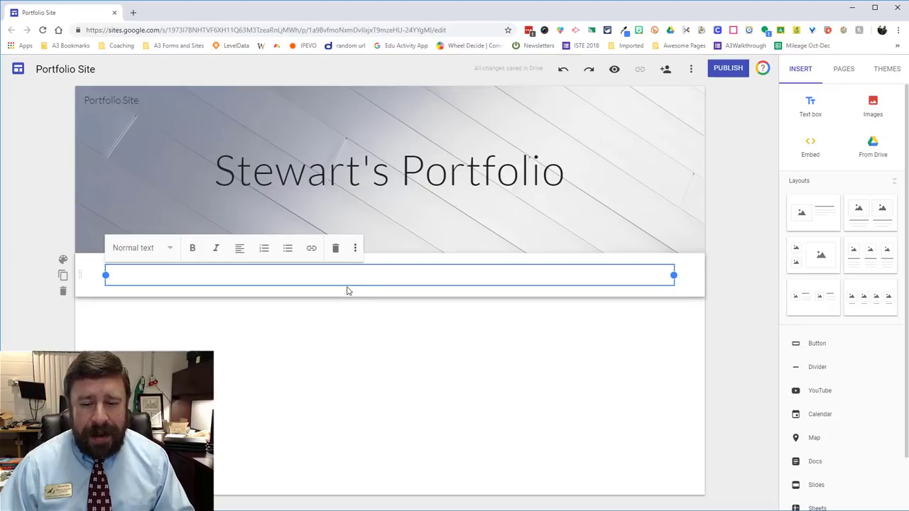
double_click(351, 315)
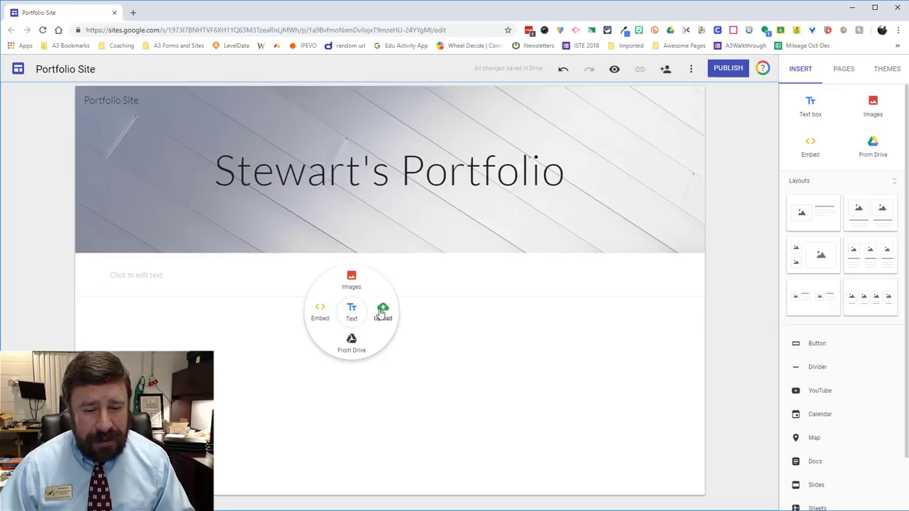
click(352, 311)
click(193, 271)
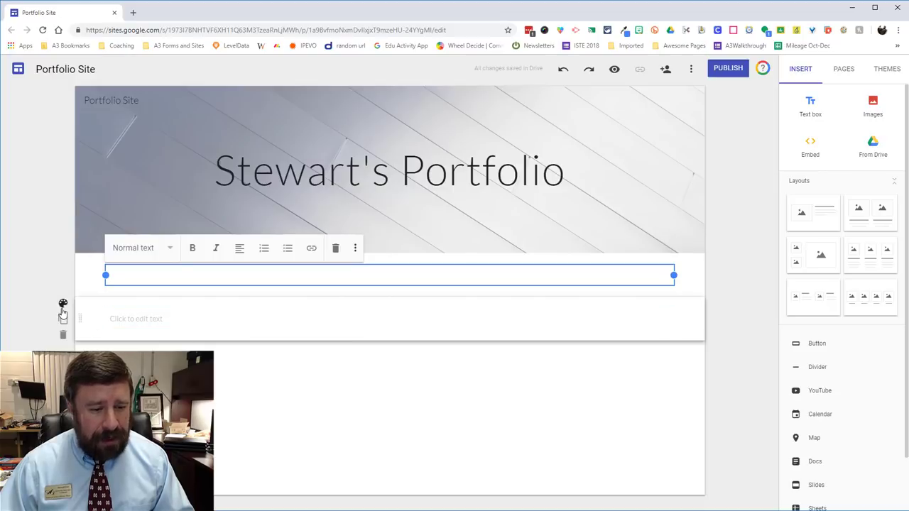
click(63, 338)
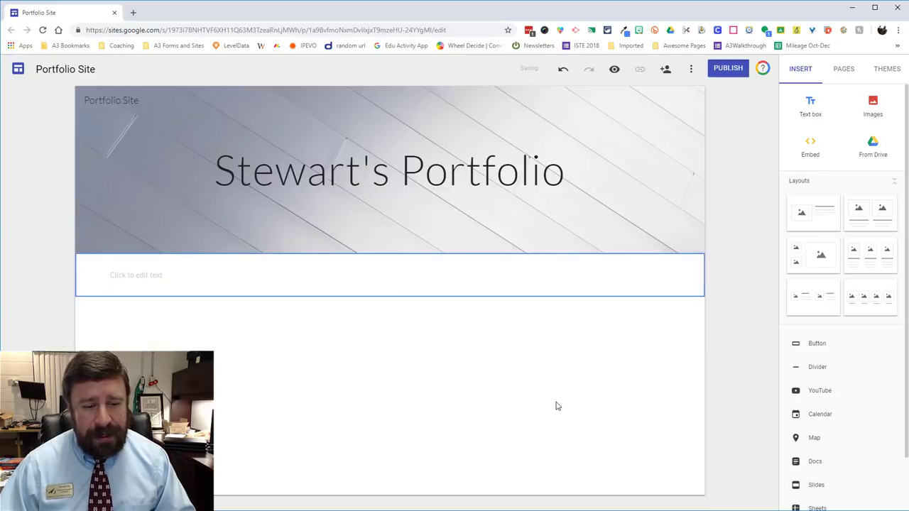
click(297, 280)
Step: Type 'Hello' in the text box and make it centred in Title style
click(287, 275)
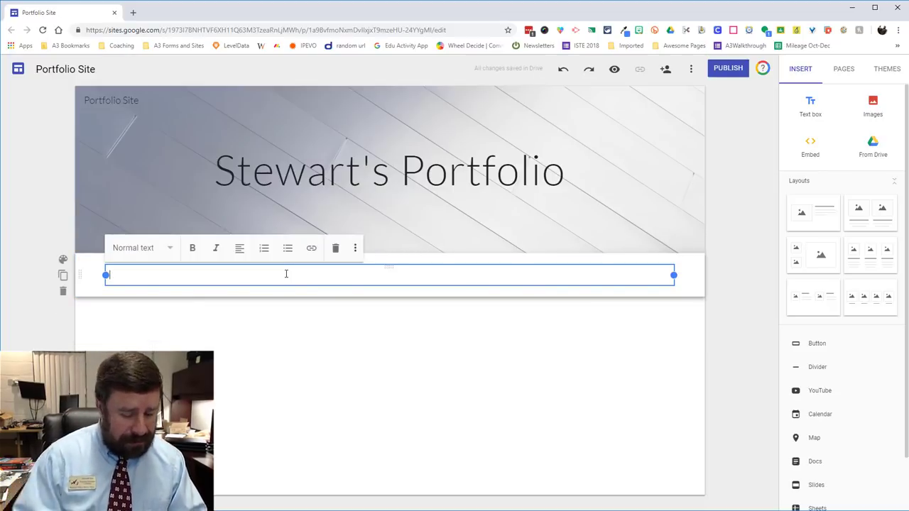
text(Hellop)
key(BackSpace)
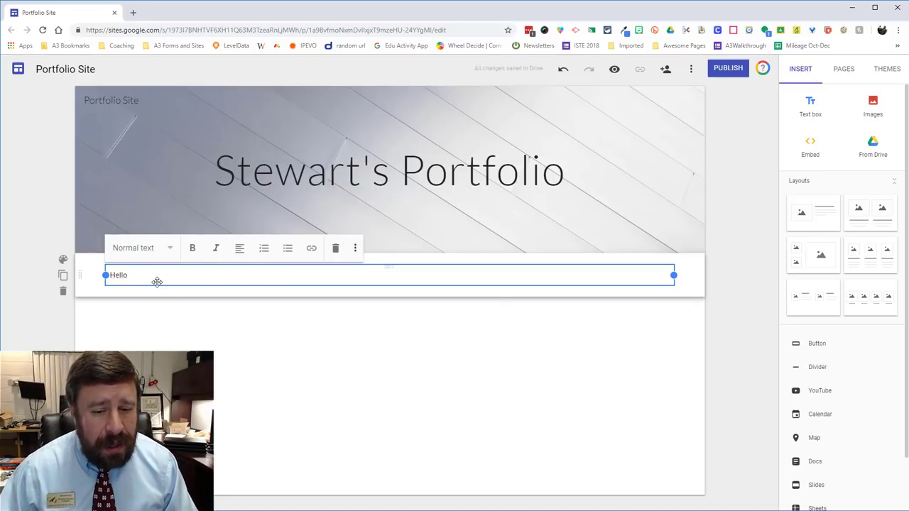
click(170, 250)
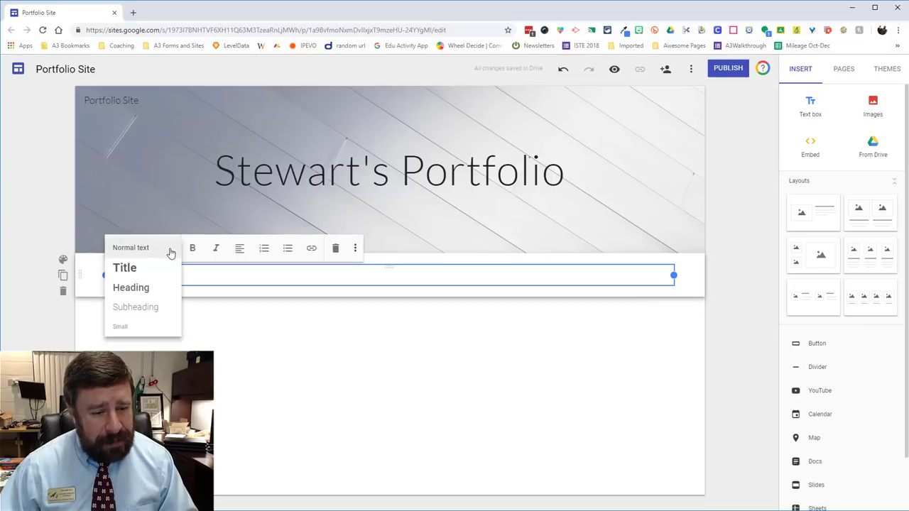
click(158, 266)
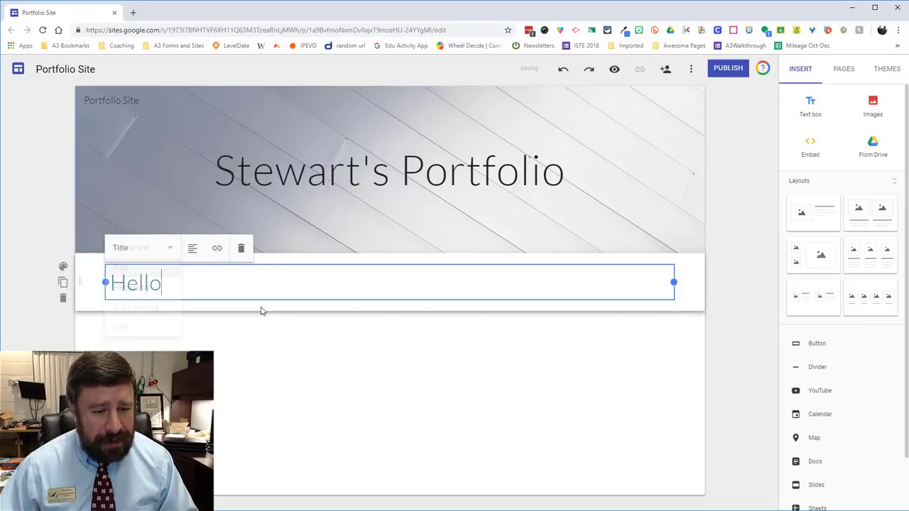
click(167, 248)
click(154, 308)
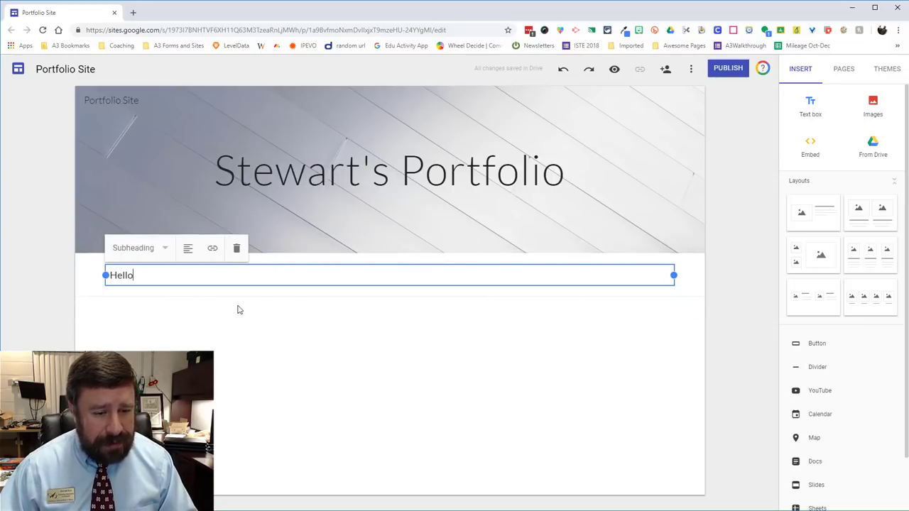
click(189, 249)
click(189, 273)
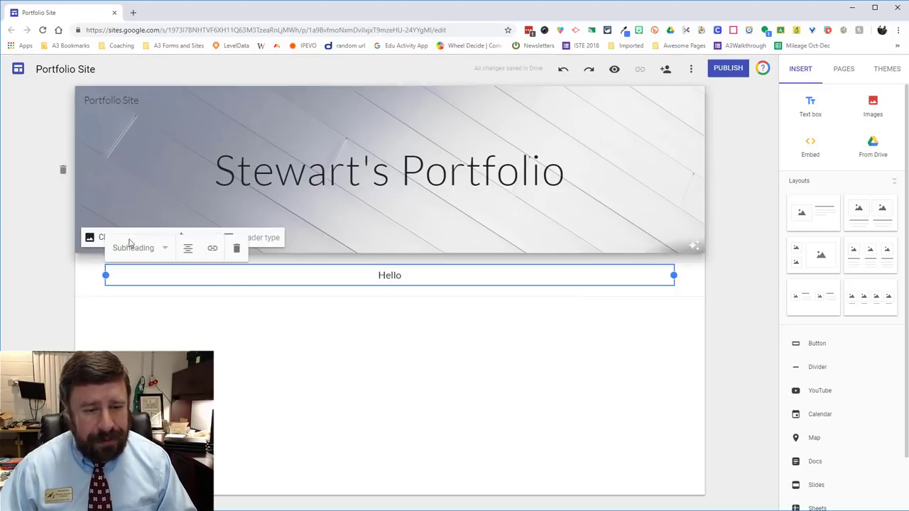
click(163, 249)
click(142, 270)
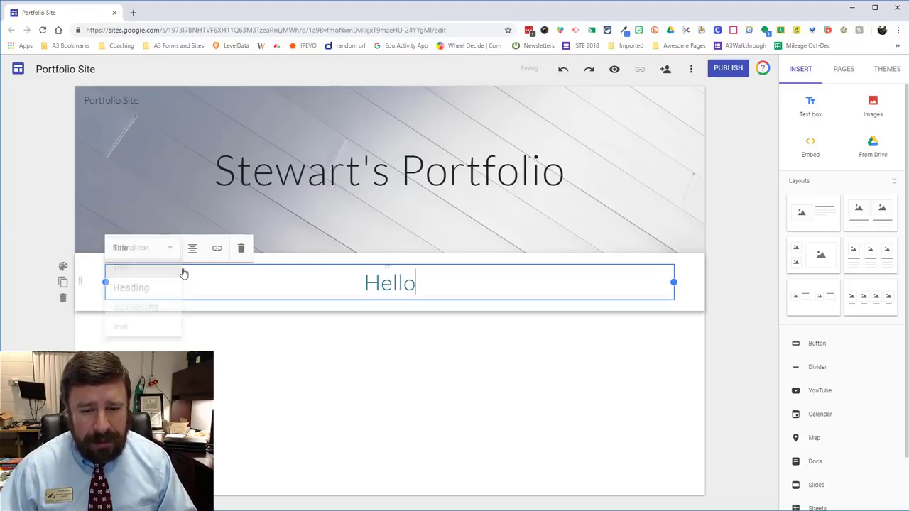
Step: Select Hello and close the link popup without adding a link
drag(364, 283, 421, 284)
click(215, 248)
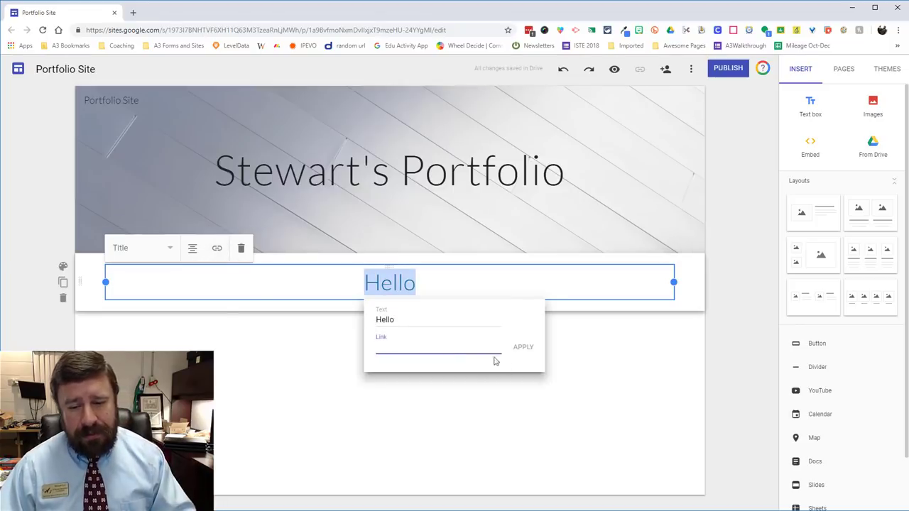
key(Escape)
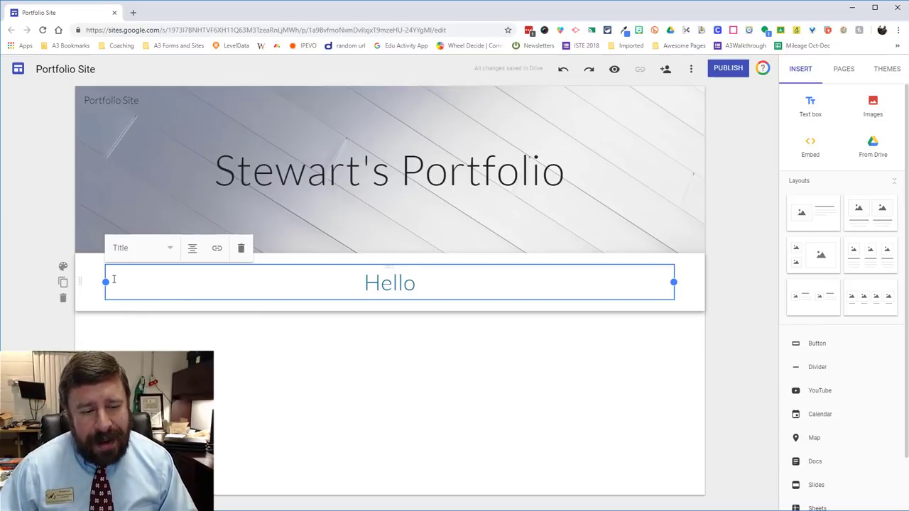
Step: Narrow the Hello box to about a third width and move it left
drag(107, 282, 398, 293)
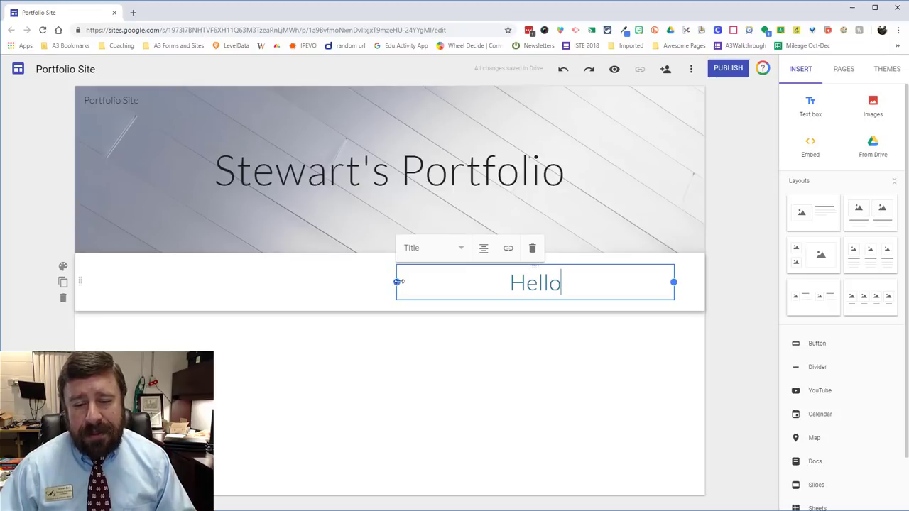
drag(399, 281, 483, 283)
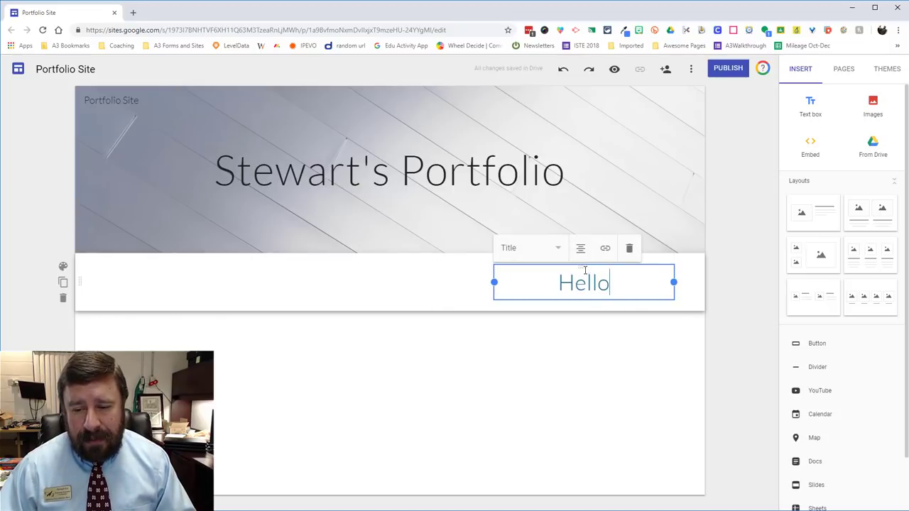
drag(585, 267, 98, 274)
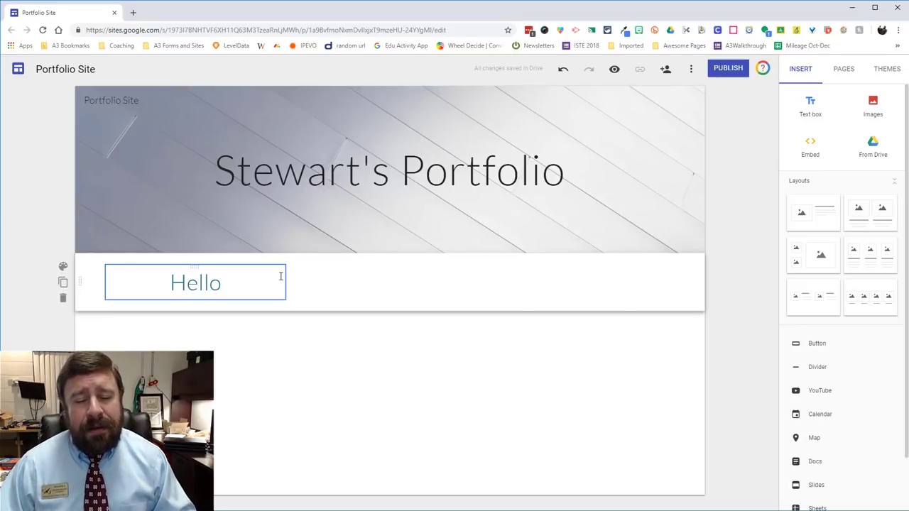
Step: Insert the RELAX cartoon image from Drive beside Hello and shrink it
right_click(469, 285)
click(462, 289)
double_click(476, 289)
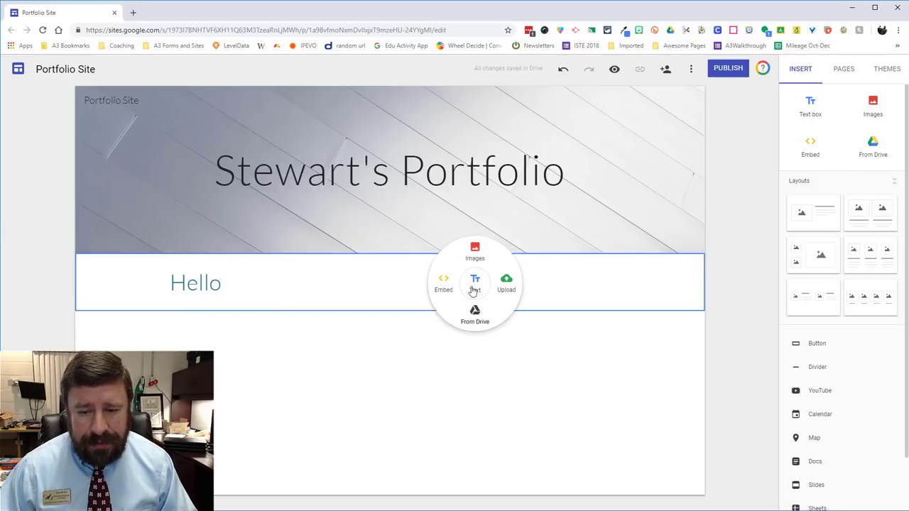
click(474, 255)
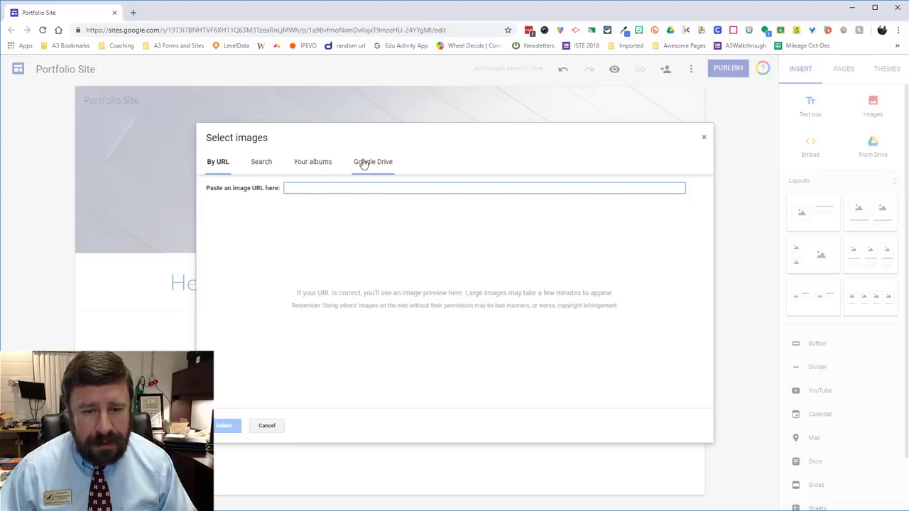
click(364, 164)
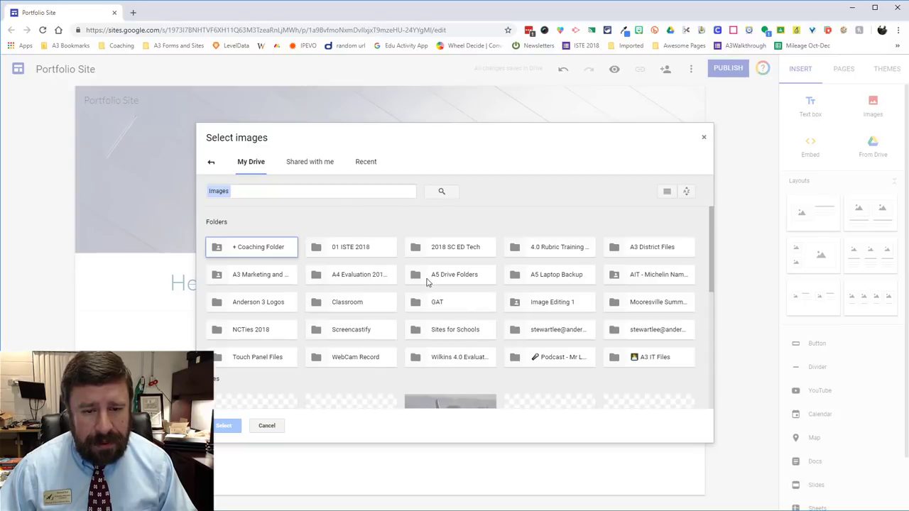
scroll(268, 383, down, 2)
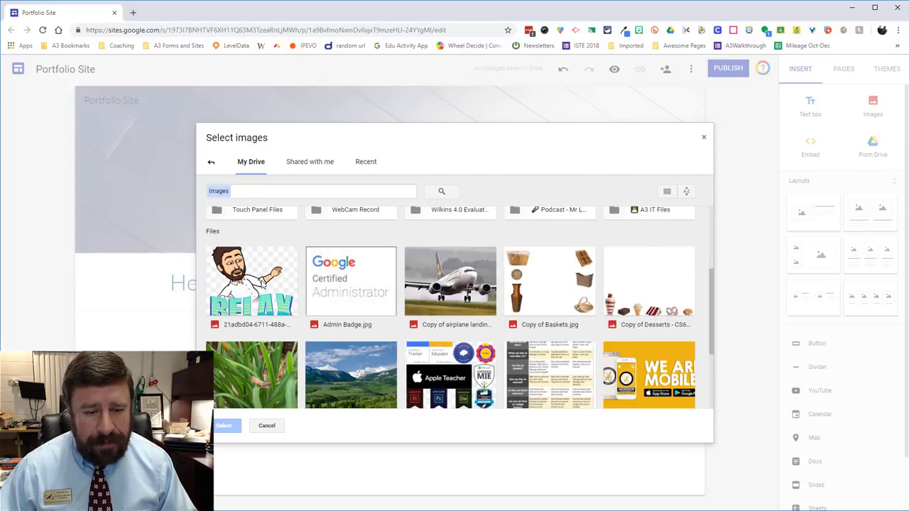
click(264, 284)
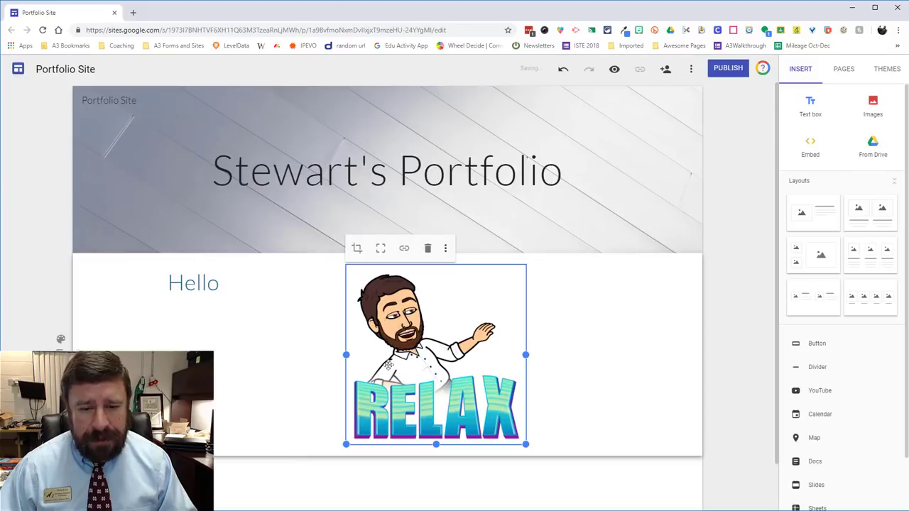
drag(344, 446, 445, 293)
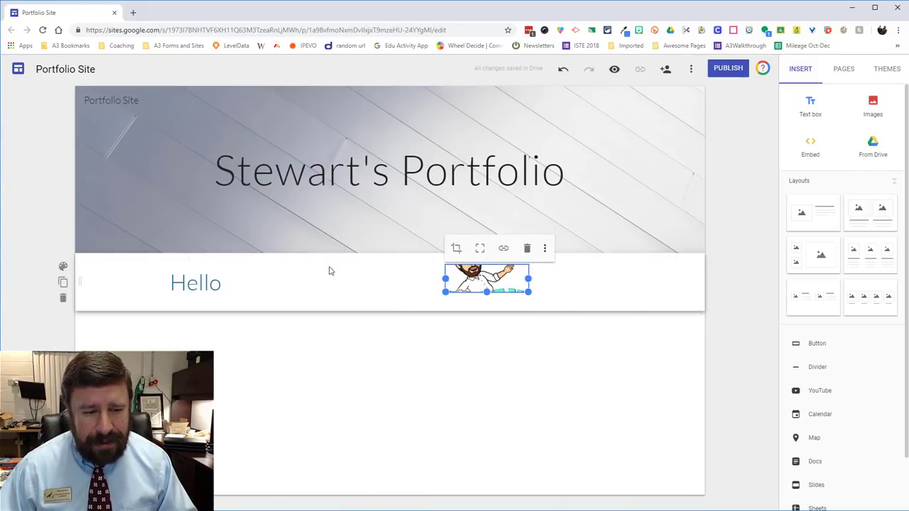
Step: Enlarge the cartoon image so the whole RELAX cartoon shows
right_click(385, 288)
click(372, 284)
double_click(371, 284)
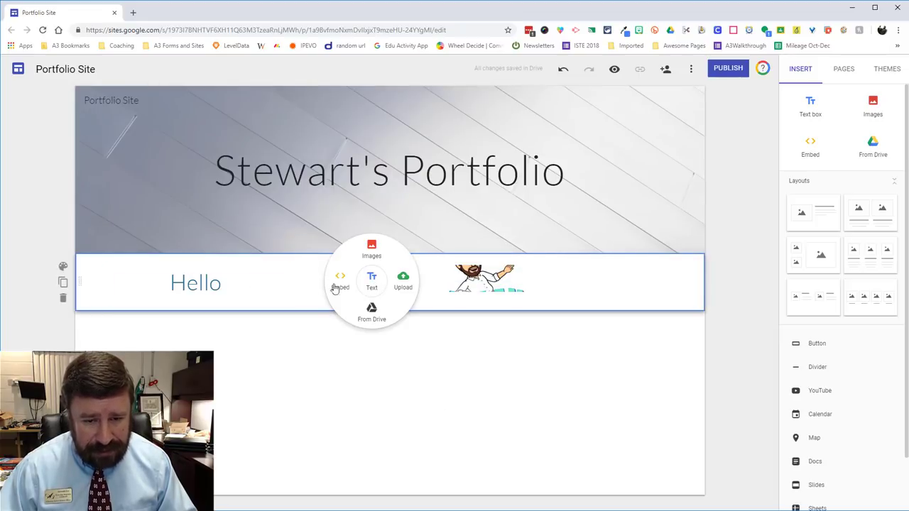
click(455, 287)
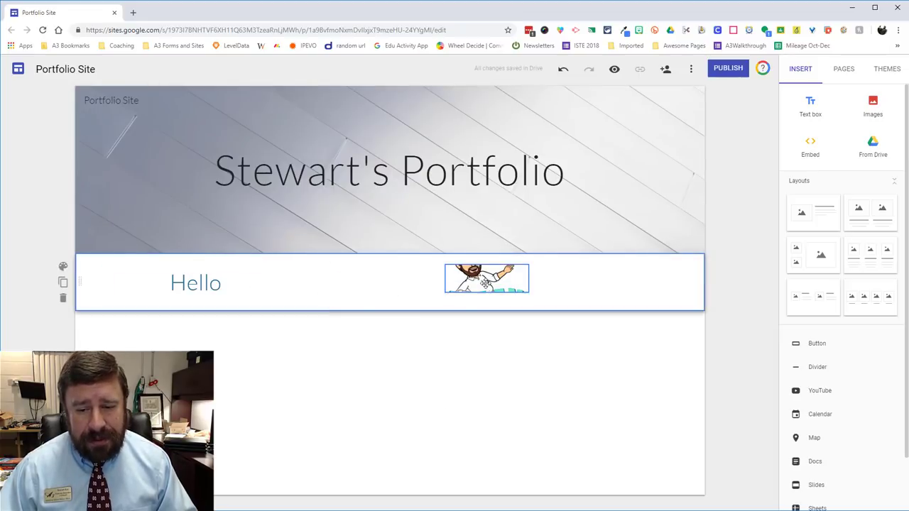
drag(444, 292, 463, 341)
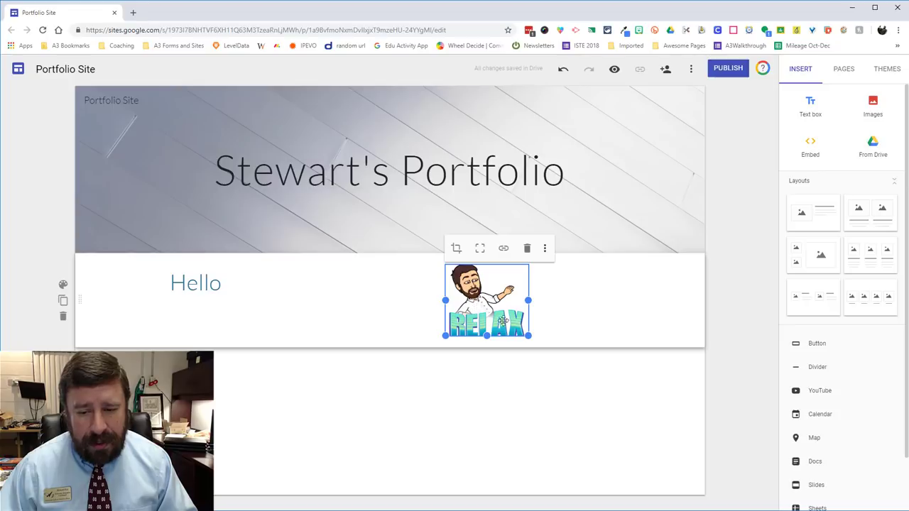
drag(526, 336, 542, 364)
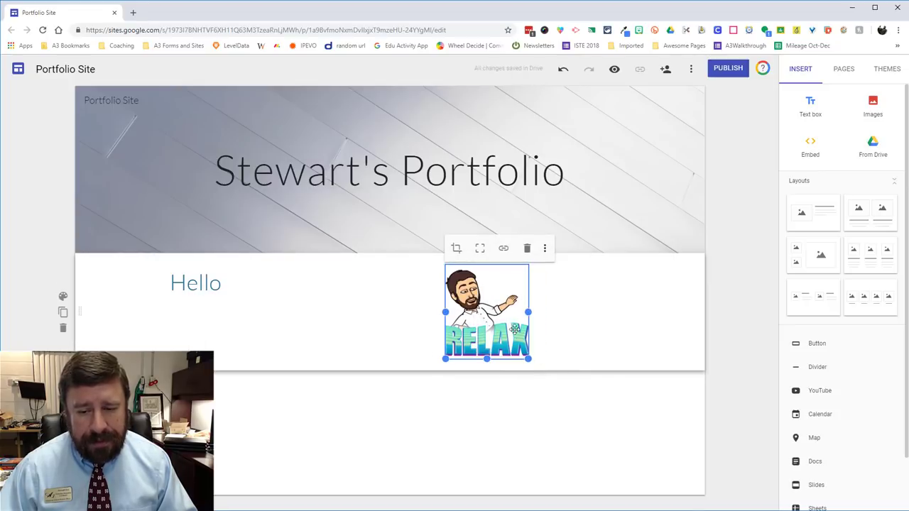
Step: Place the cartoon in a column beside Hello, shrink it, and move it to the section's right side
drag(490, 307, 185, 309)
click(316, 295)
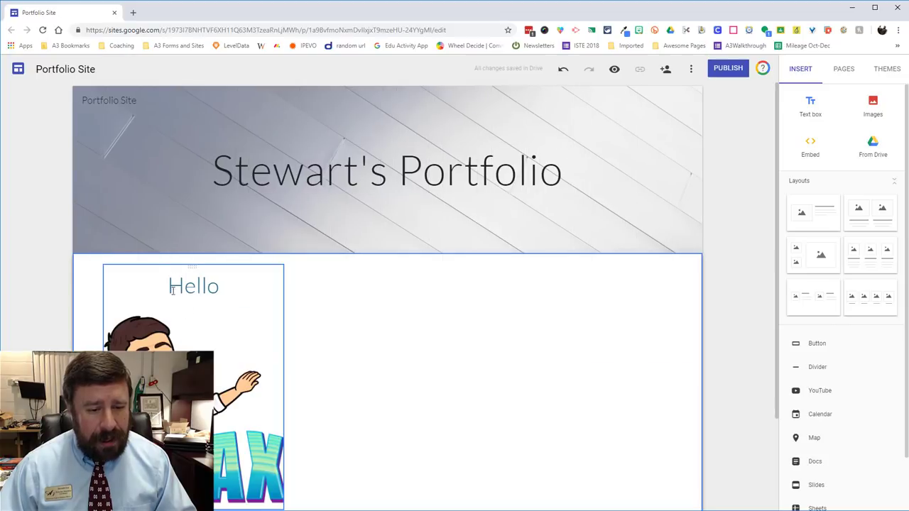
click(186, 292)
click(189, 327)
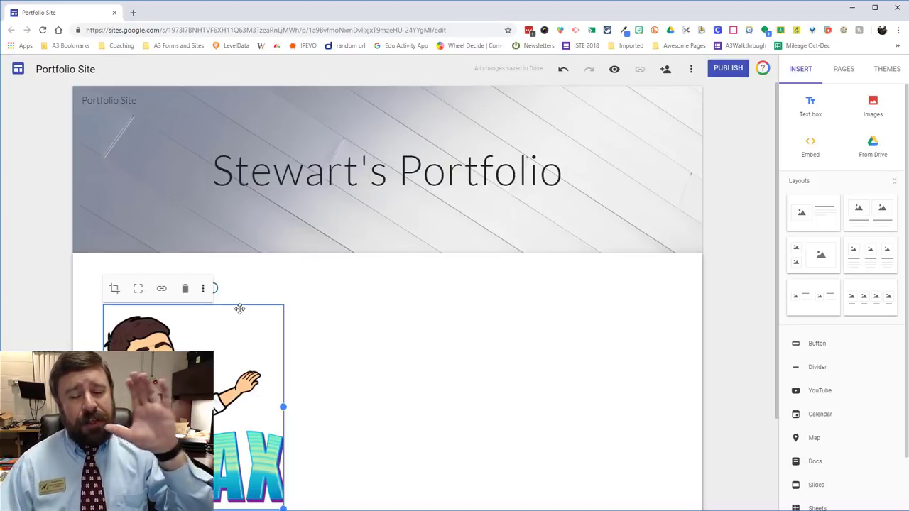
drag(237, 372, 371, 292)
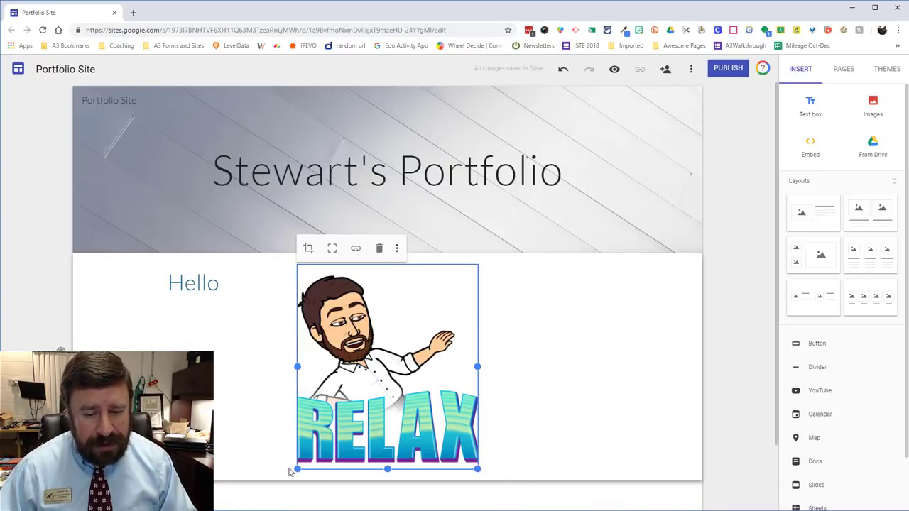
drag(297, 469, 396, 348)
drag(441, 306, 623, 287)
click(577, 298)
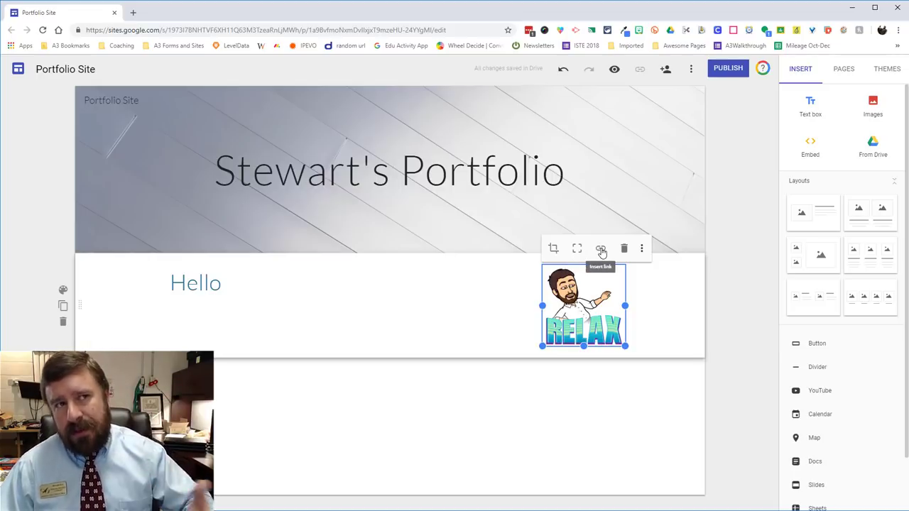
Step: Show the RELAX image's More menu with replace image, alt text and caption options
click(642, 248)
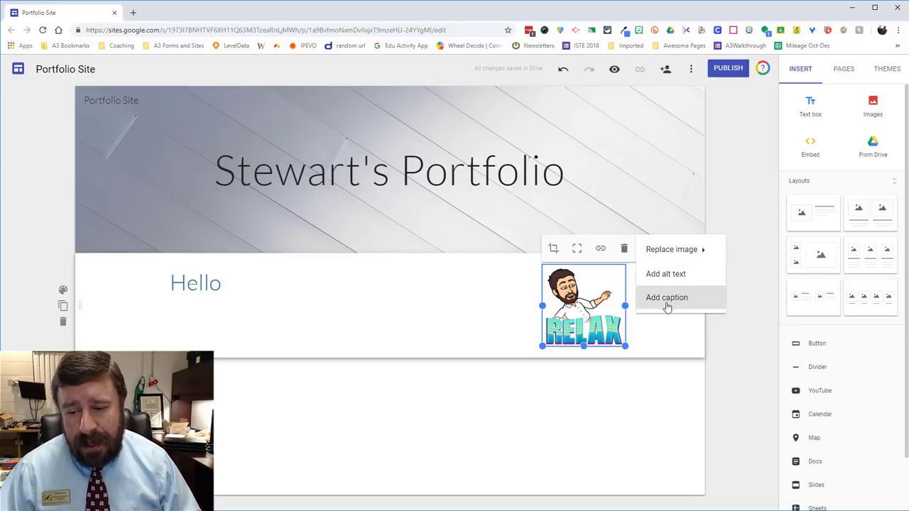
Step: Caption the RELAX image 'Just Chill' and keep the section in its regular style
click(668, 299)
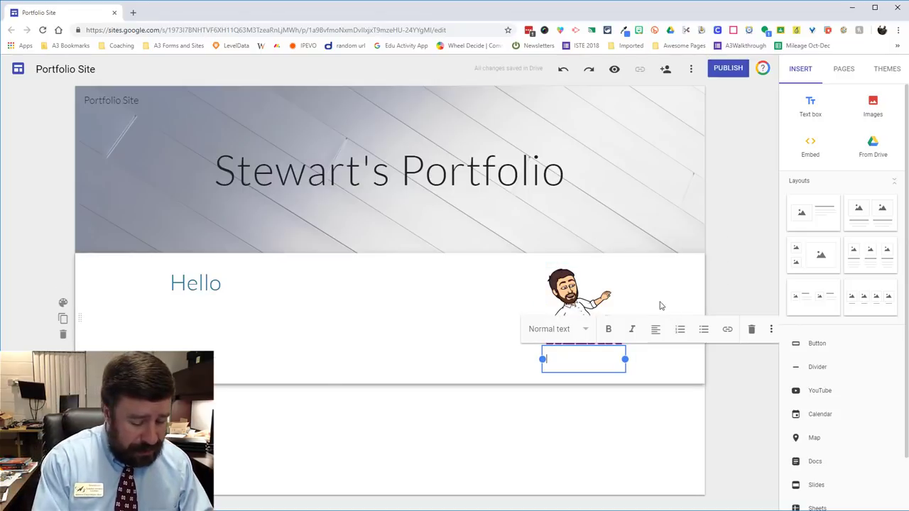
text(Just Chill)
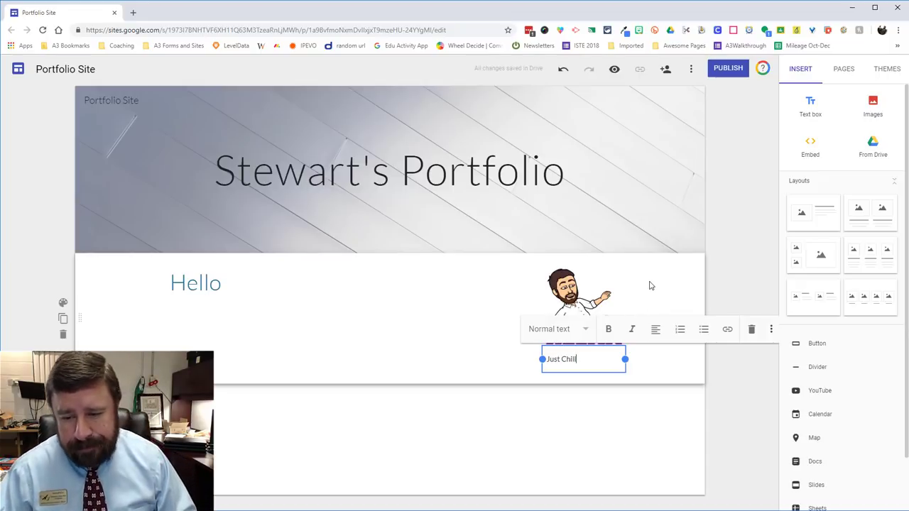
click(649, 286)
click(568, 360)
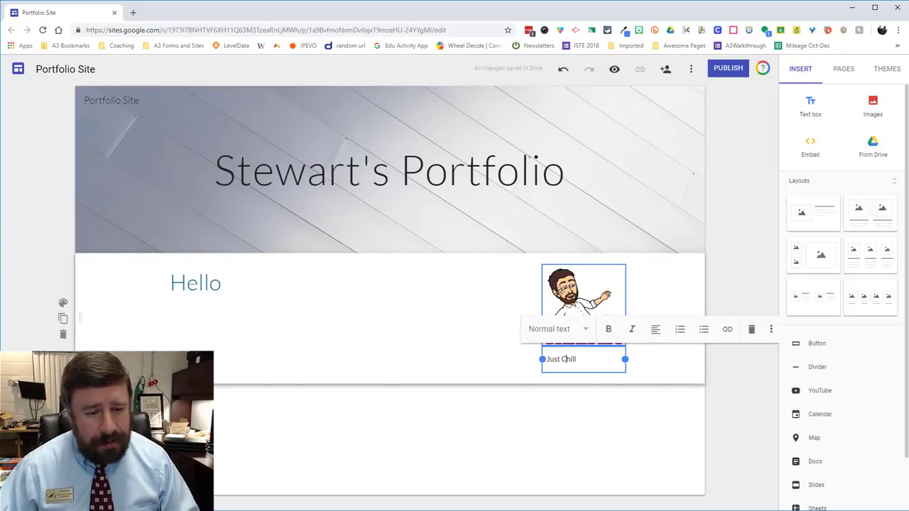
click(63, 303)
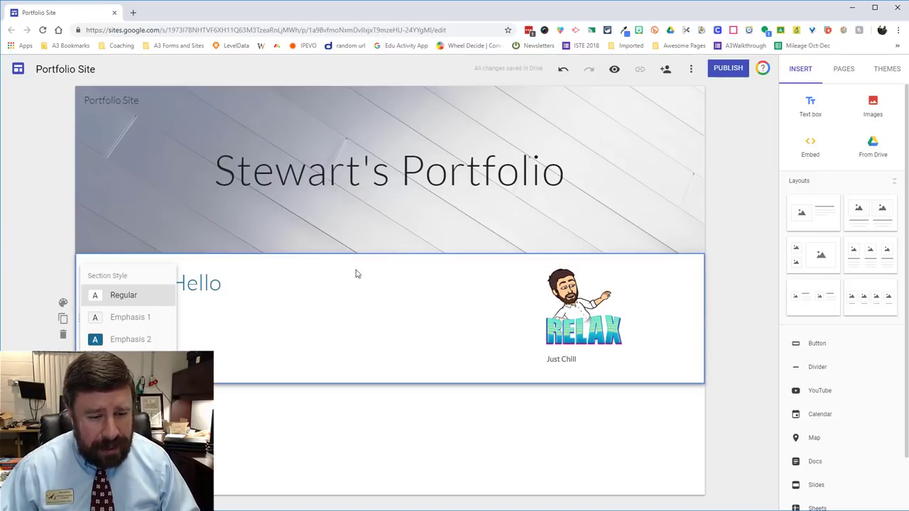
click(92, 293)
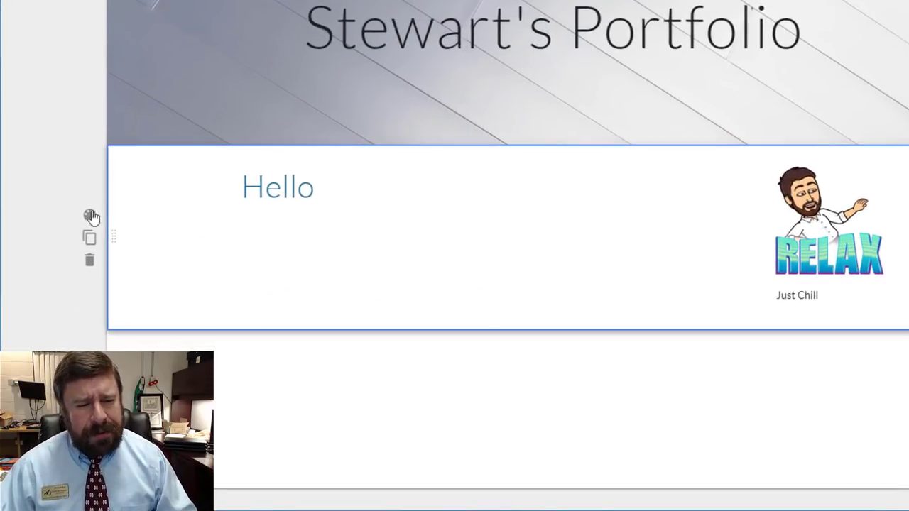
Step: Switch the Hello section to the Emphasis 2 style, giving a dark blue background with white text
click(89, 218)
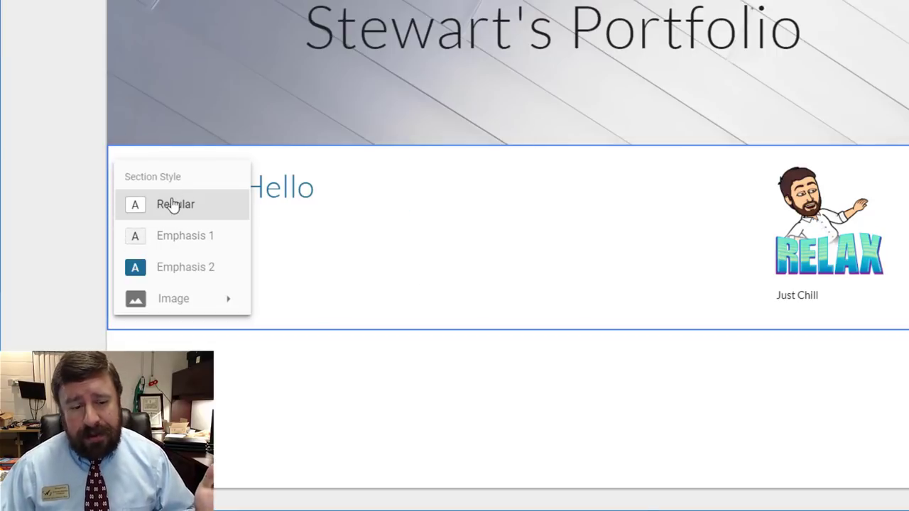
click(177, 235)
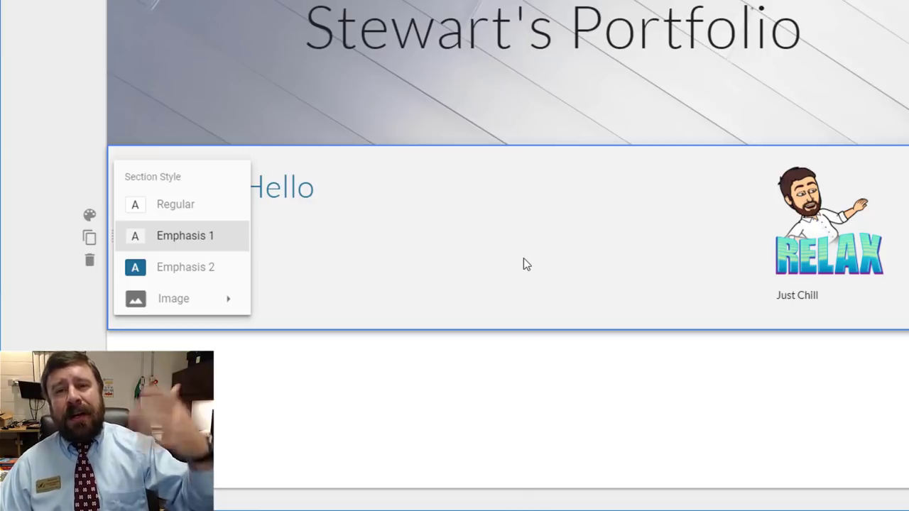
mouse_move(541, 127)
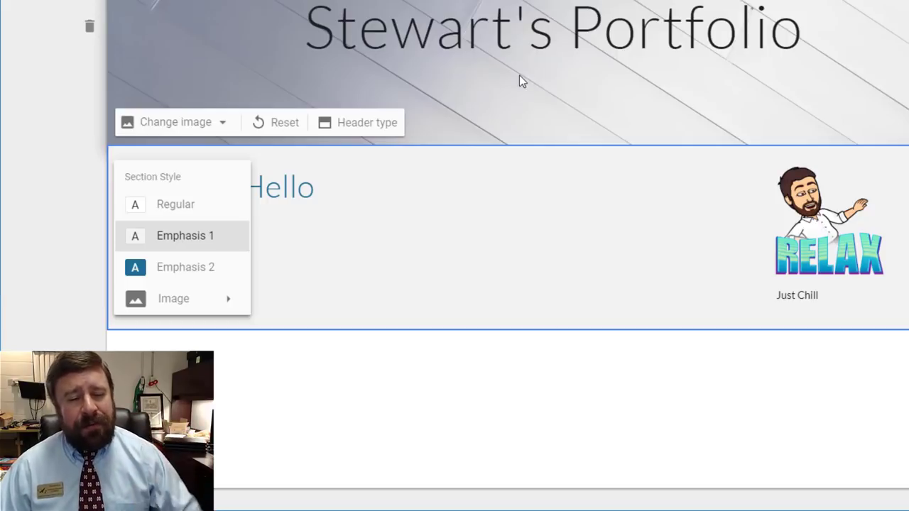
click(164, 270)
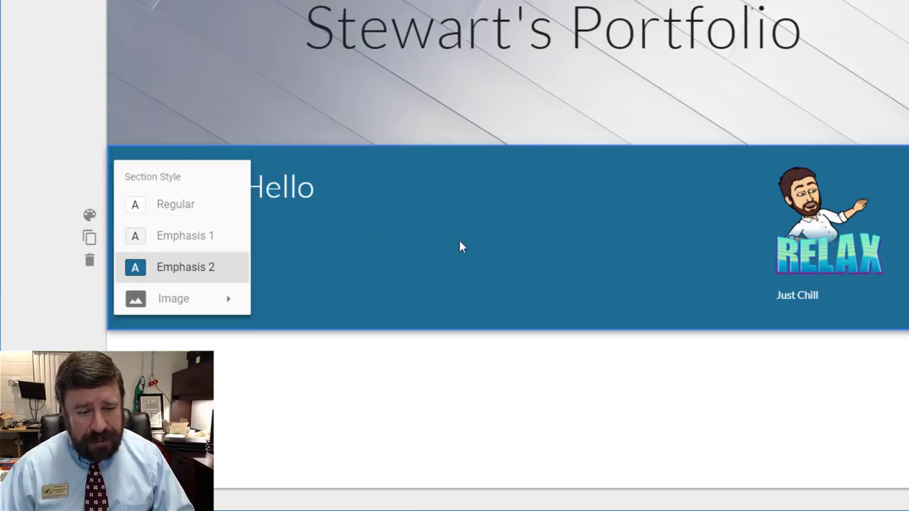
Step: Set the Hello section background to the white geometric tile image from the Gallery
mouse_move(213, 307)
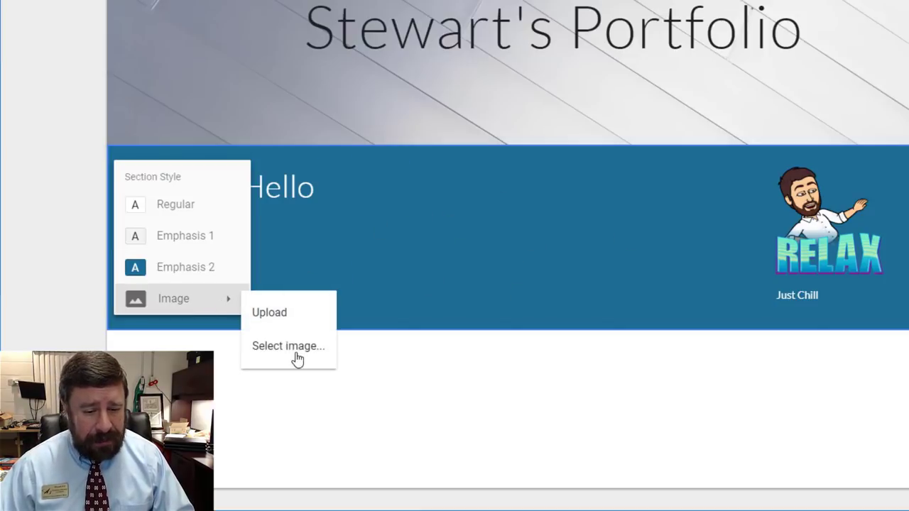
click(297, 348)
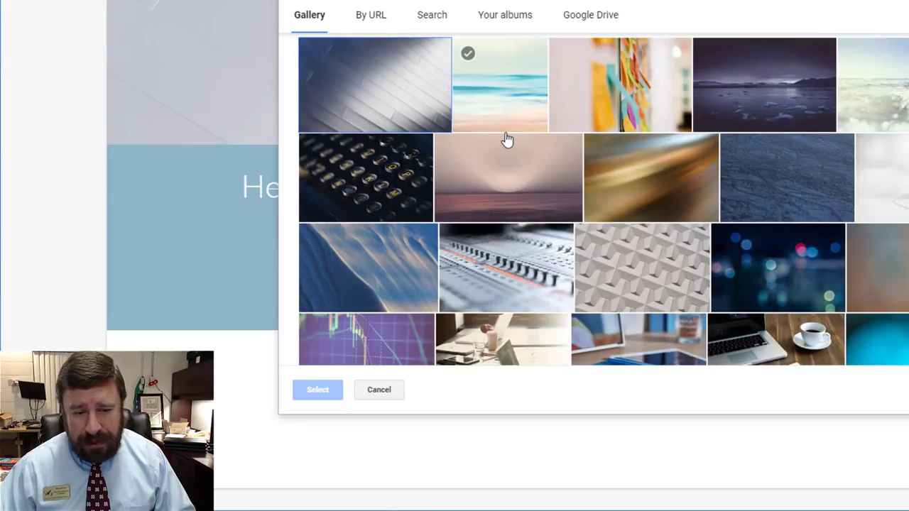
click(593, 241)
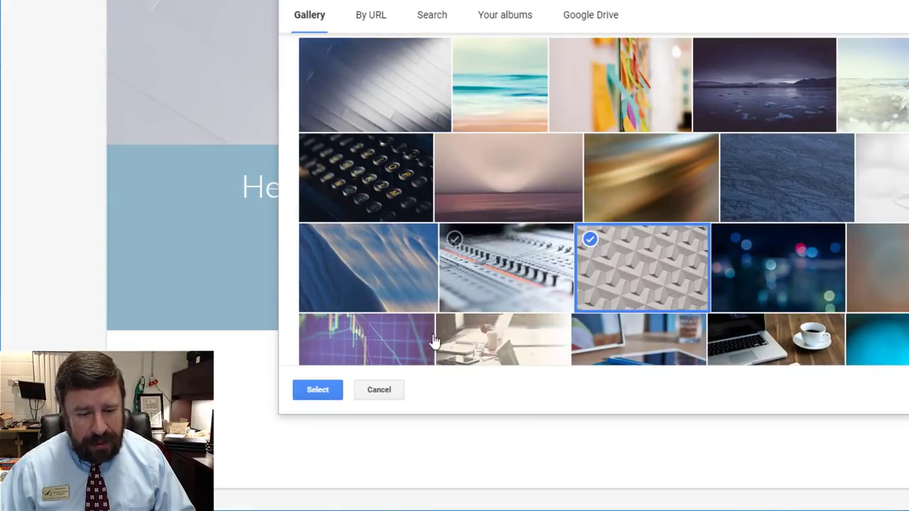
click(334, 392)
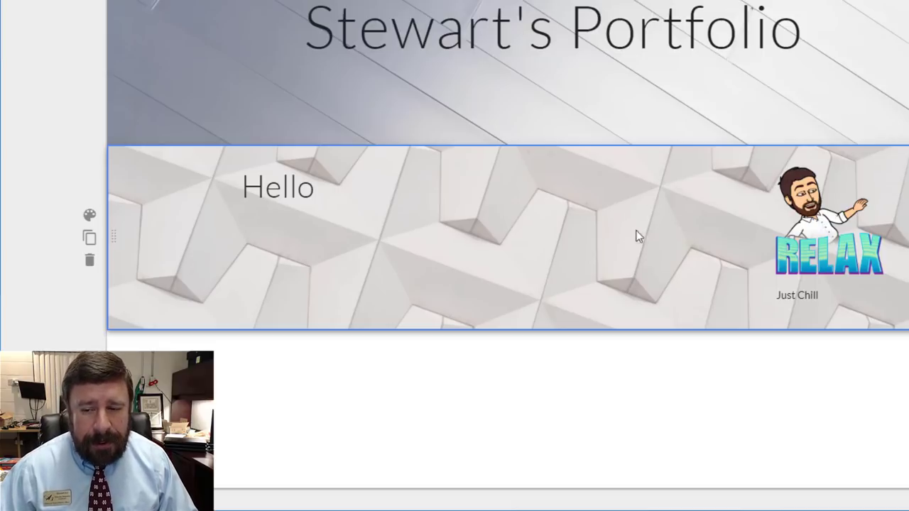
mouse_move(619, 96)
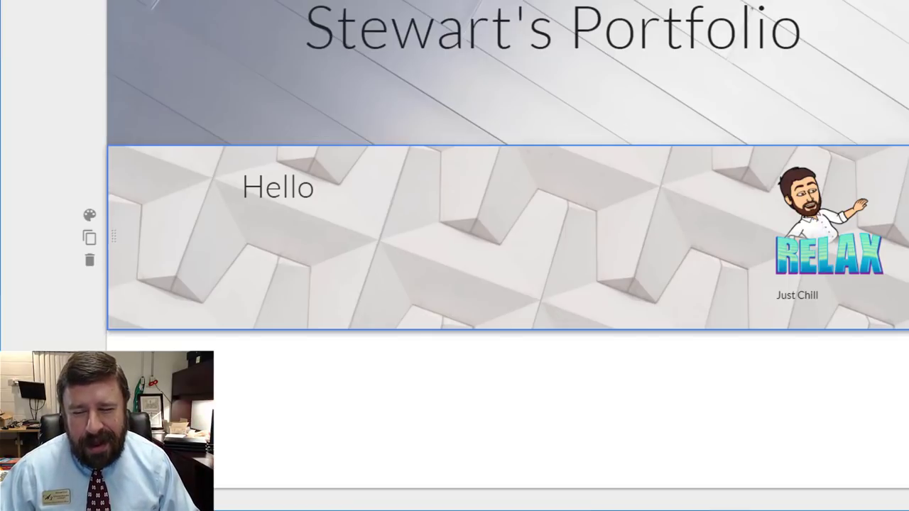
click(307, 188)
click(499, 219)
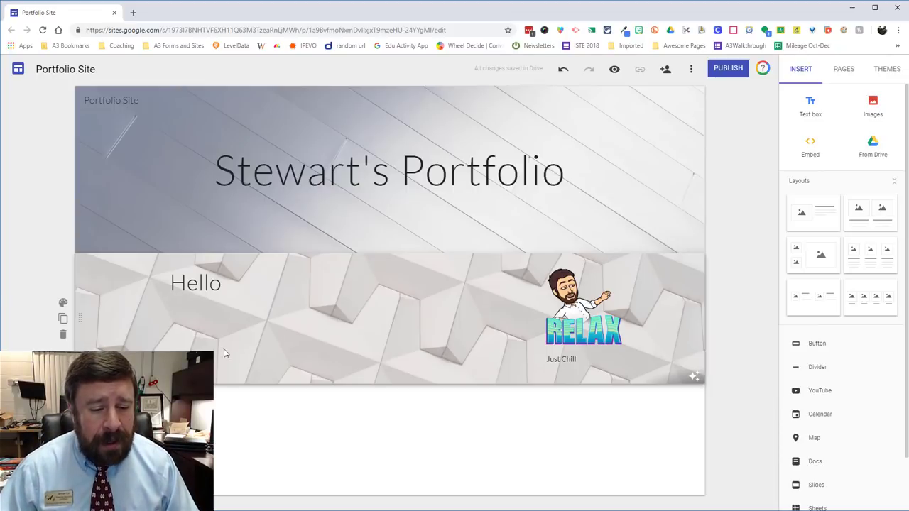
Step: Insert the Adding Integers worksheet from Drive in a new section below Hello and resize it
double_click(327, 429)
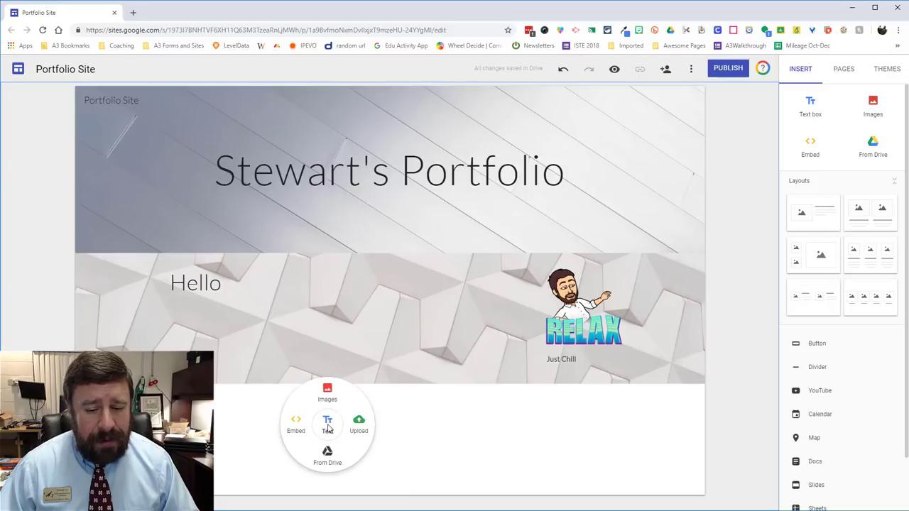
click(326, 462)
click(759, 179)
double_click(758, 179)
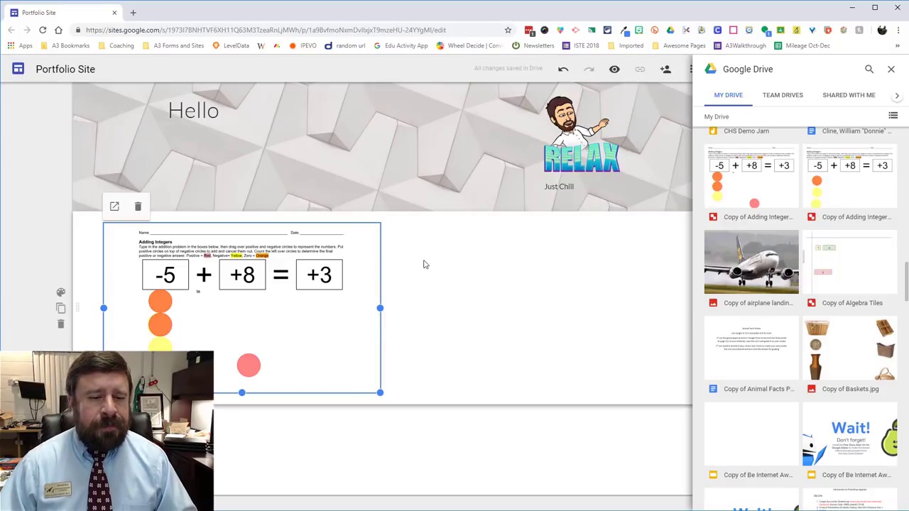
click(892, 72)
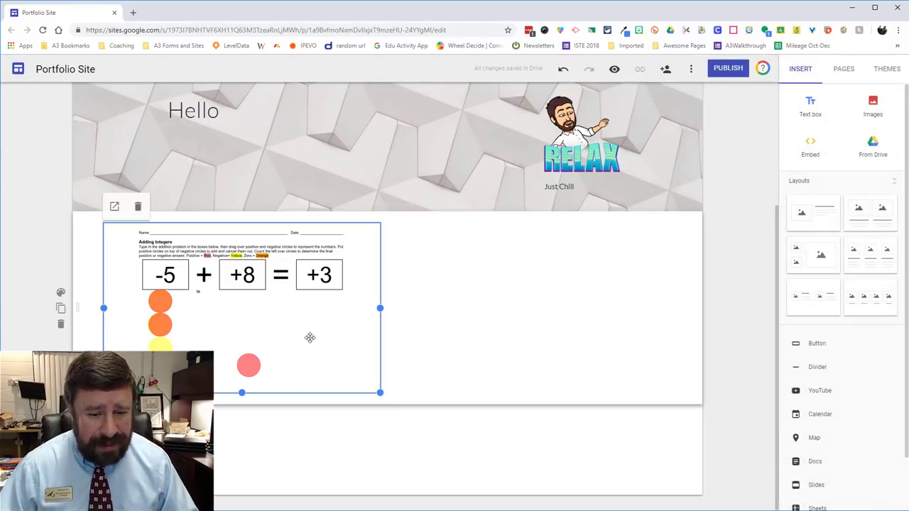
drag(396, 407, 287, 391)
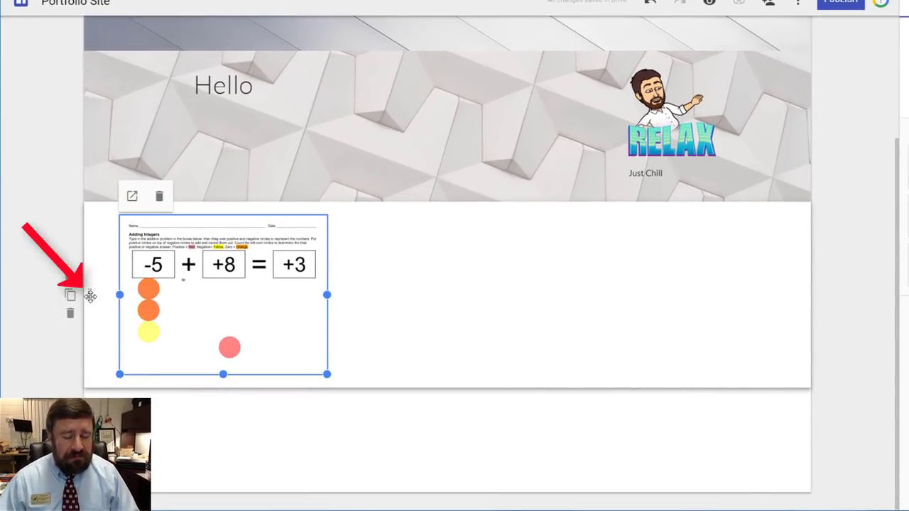
Step: Move the Hello banner section with the RELAX image above the worksheet section
mouse_move(89, 295)
mouse_down()
mouse_move(87, 136)
mouse_move(97, 225)
mouse_move(93, 426)
mouse_up()
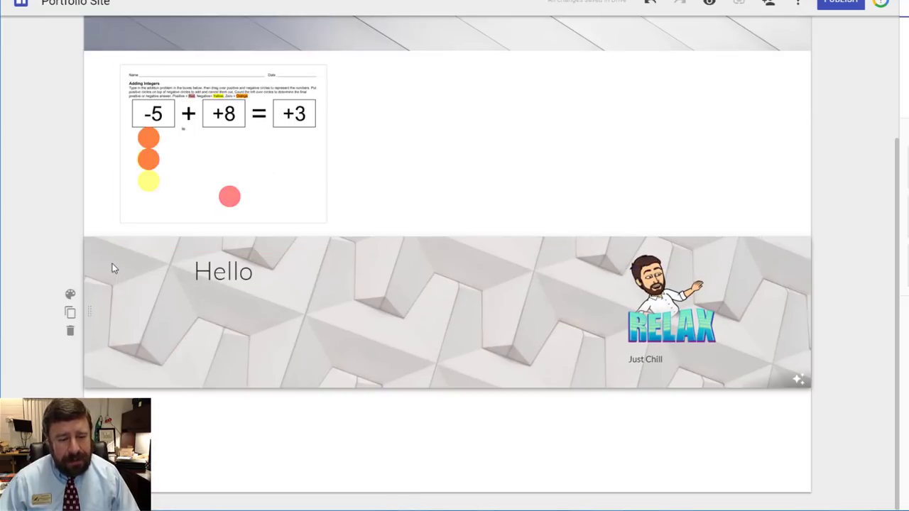
drag(91, 314, 134, 83)
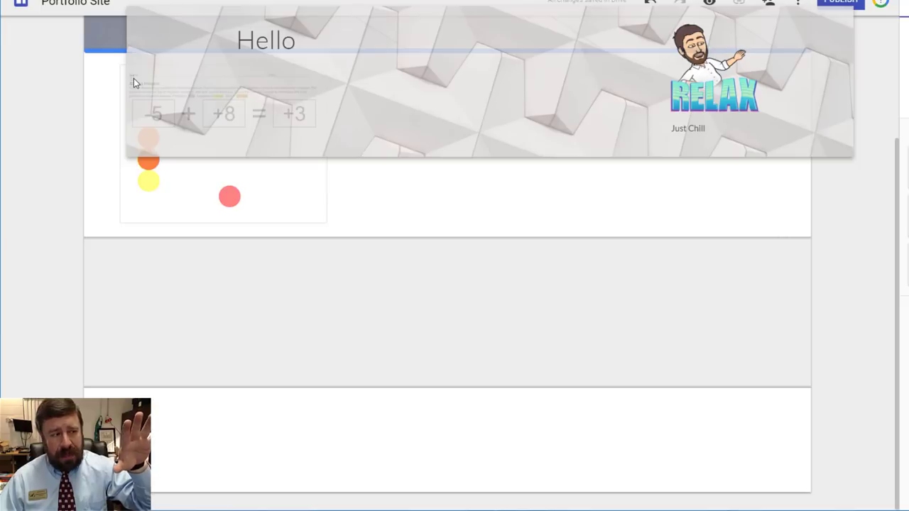
click(134, 83)
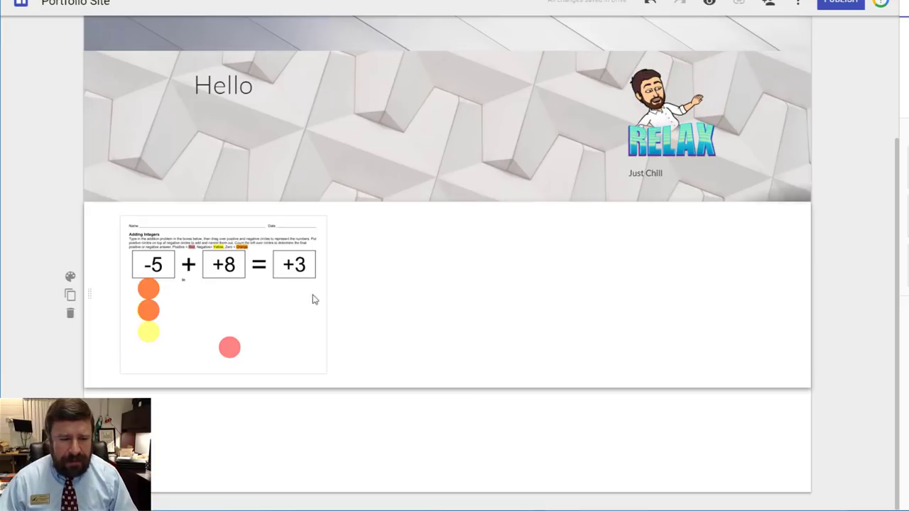
Step: Bring up the insert wheel in the empty space beside the worksheet
click(569, 292)
right_click(566, 278)
click(583, 268)
double_click(582, 269)
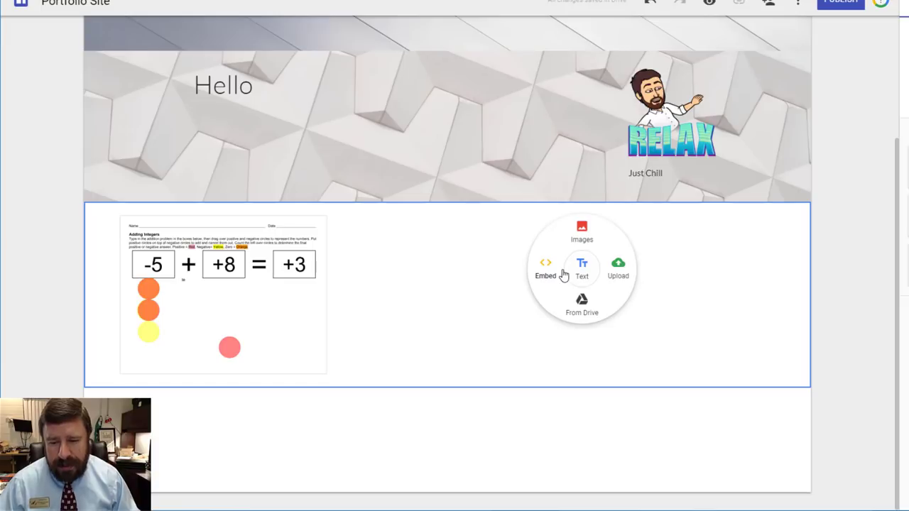
Step: Upload the Email Badges (1) image into the worksheet section
click(620, 268)
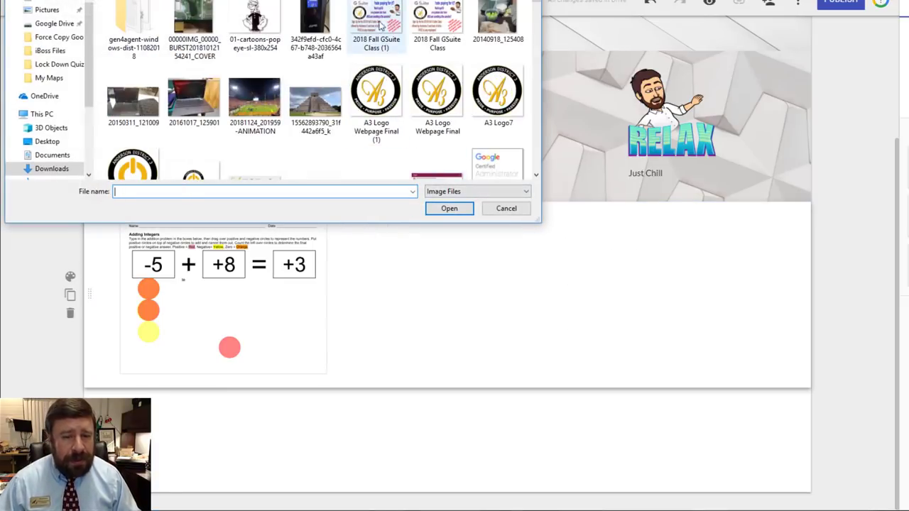
scroll(319, 120, down, 3)
scroll(319, 119, down, 10)
click(323, 47)
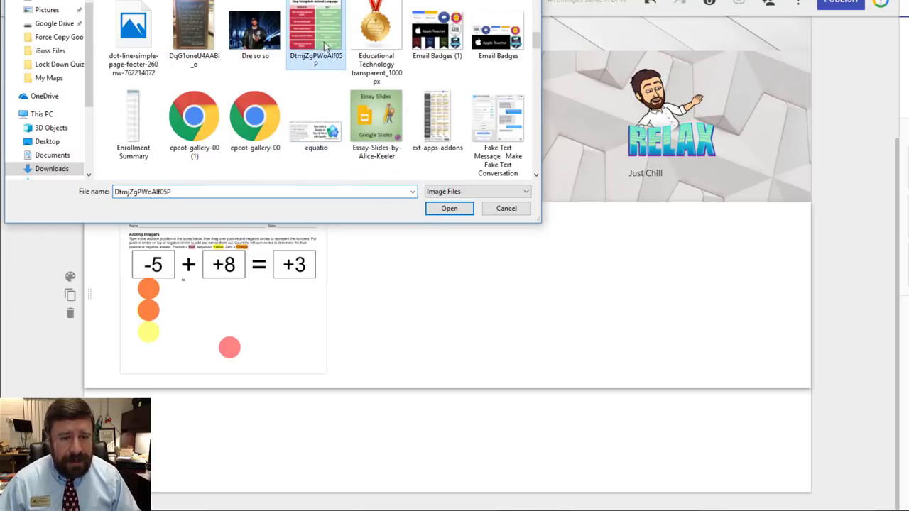
click(385, 42)
click(429, 42)
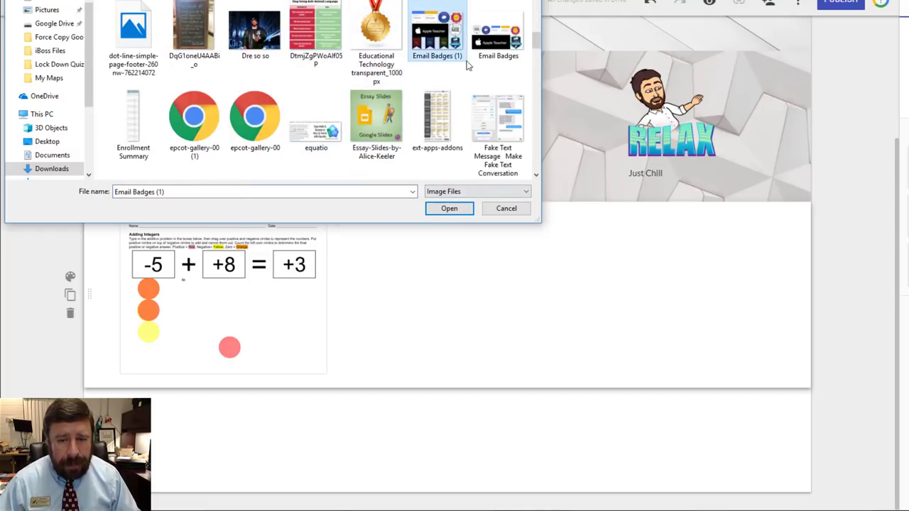
click(450, 208)
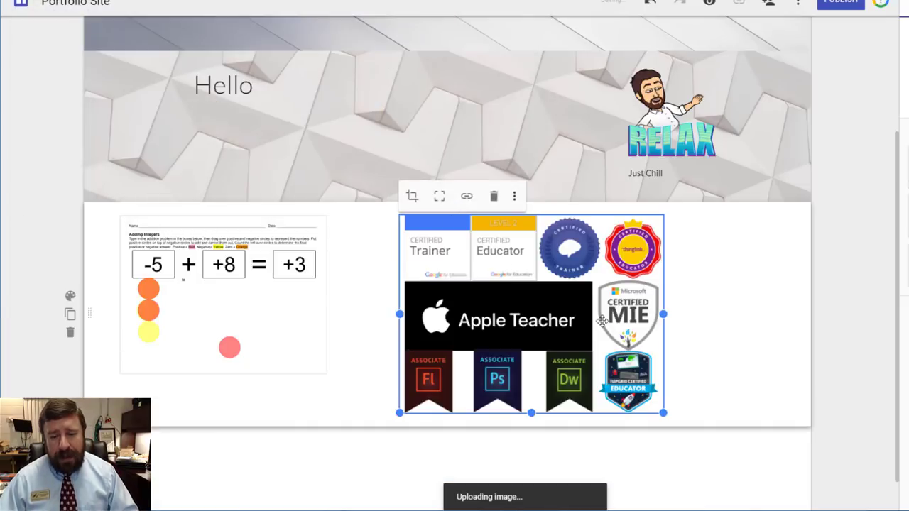
Step: Resize and move the badge image to fill the right column beside the worksheet
drag(664, 412, 558, 305)
drag(514, 284, 606, 302)
drag(663, 305, 710, 375)
click(763, 313)
click(631, 291)
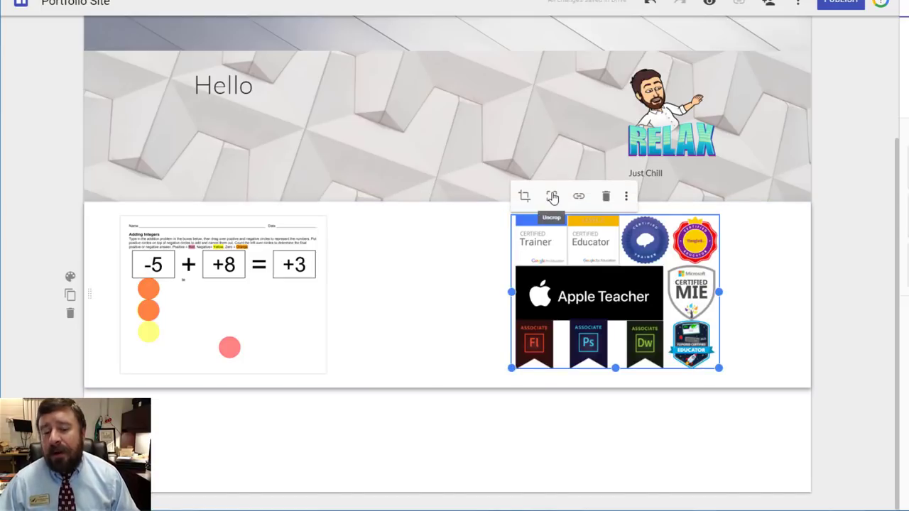
click(766, 282)
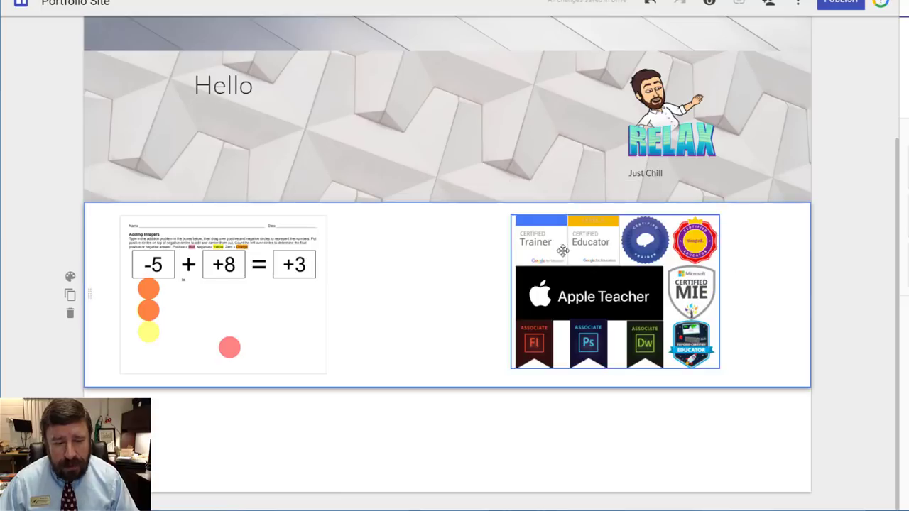
click(247, 305)
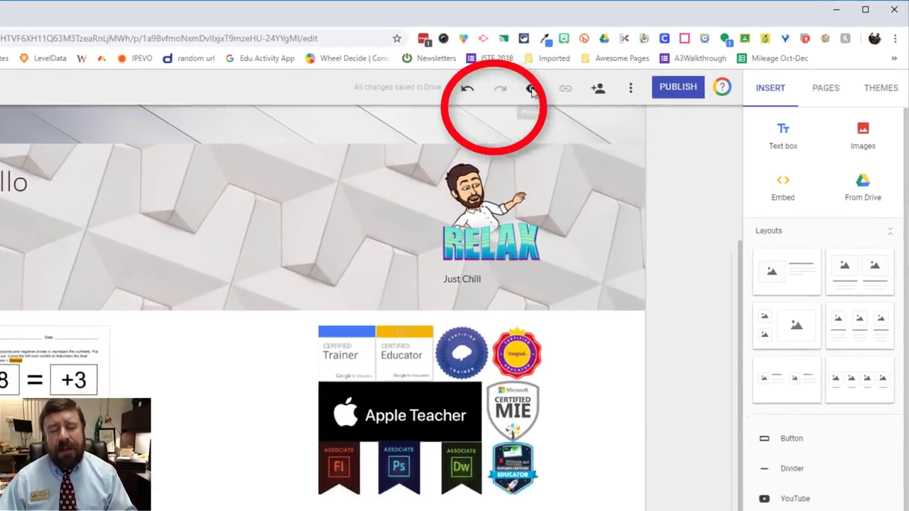
click(494, 99)
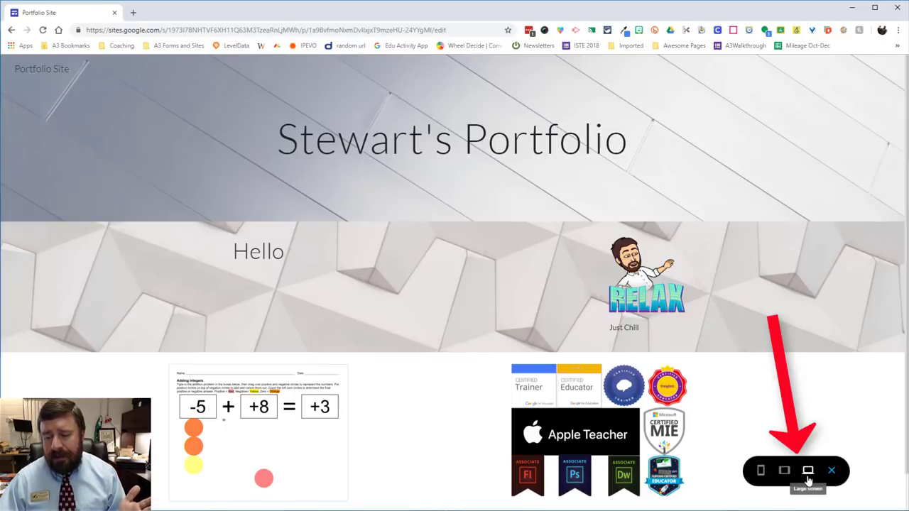
click(785, 471)
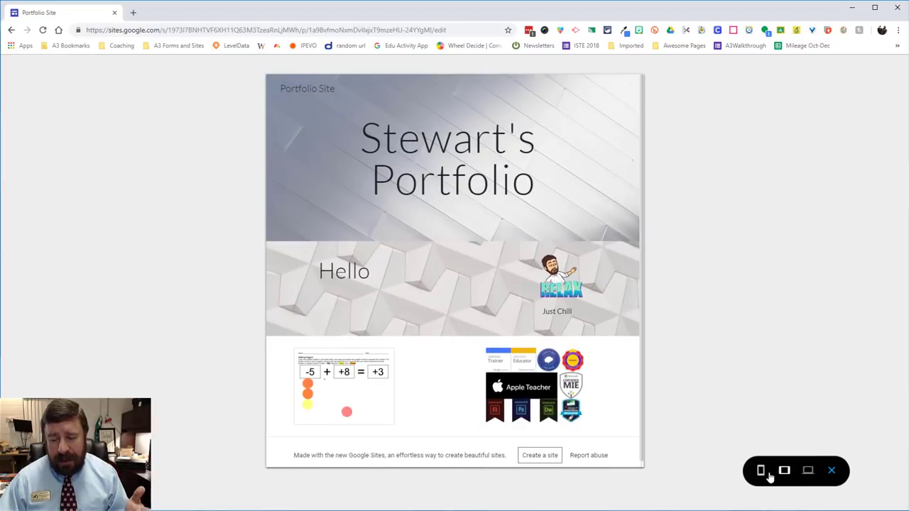
click(761, 471)
scroll(449, 279, down, 10)
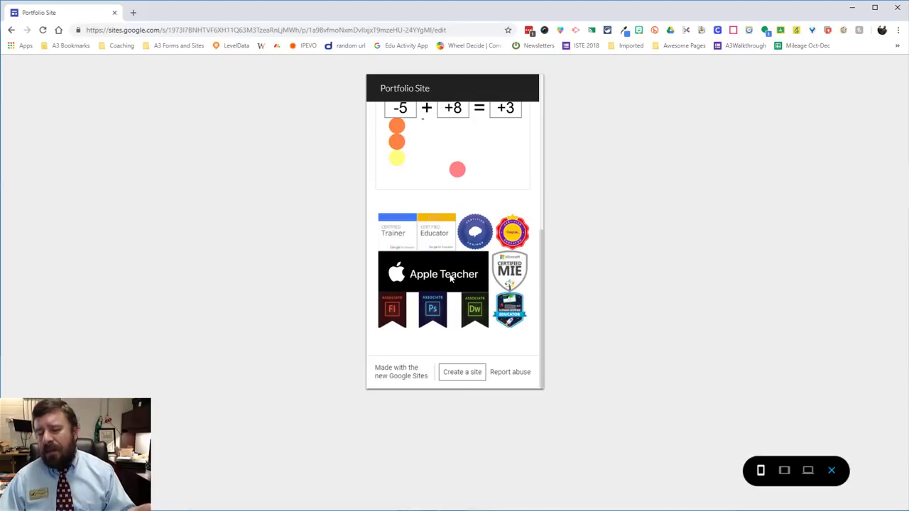
scroll(450, 279, up, 10)
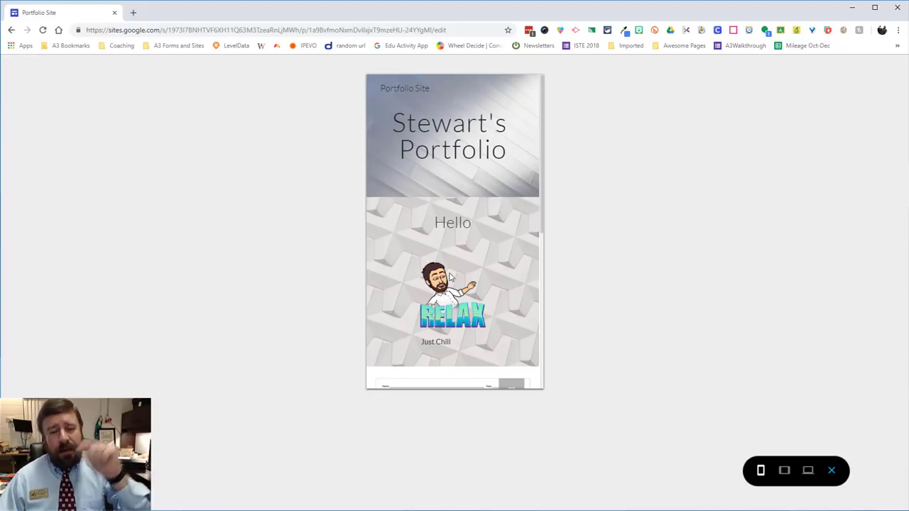
scroll(450, 278, down, 10)
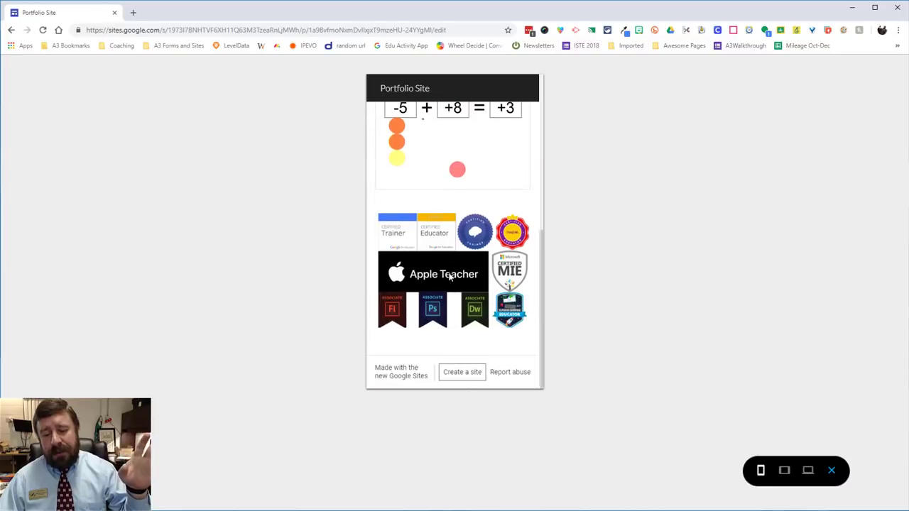
scroll(450, 277, up, 10)
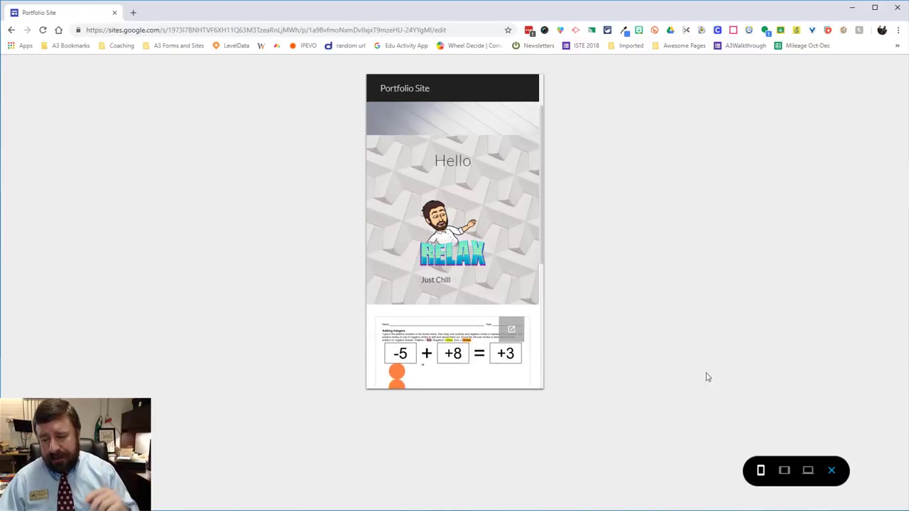
click(833, 473)
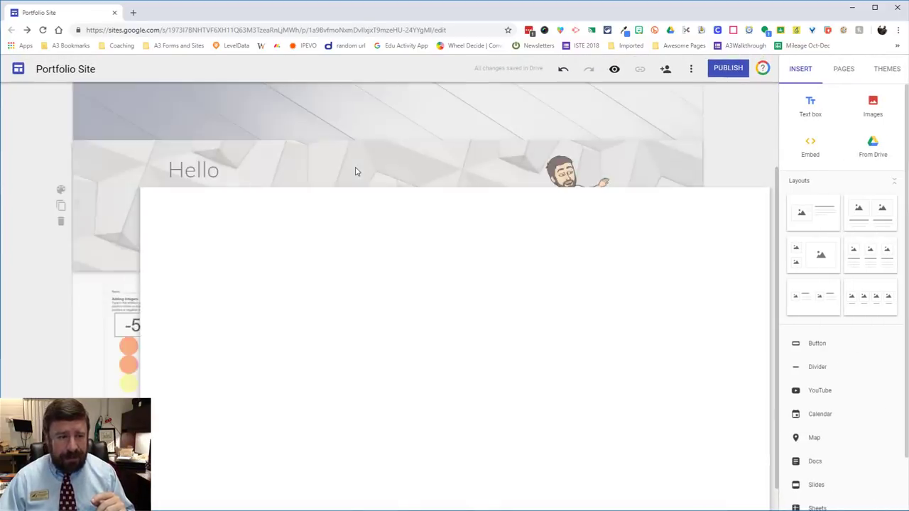
scroll(317, 184, up, 2)
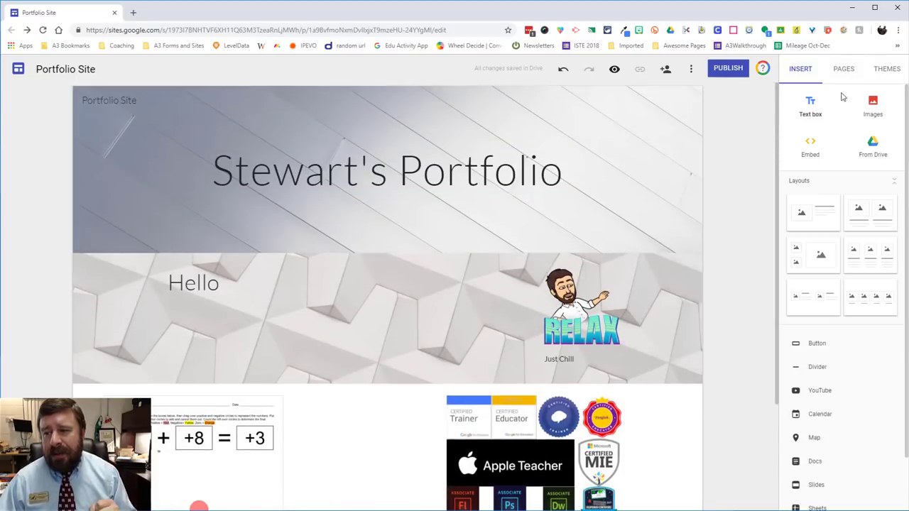
Step: Try the Impression, Simple and Aristotle themes with different accent colours
click(888, 69)
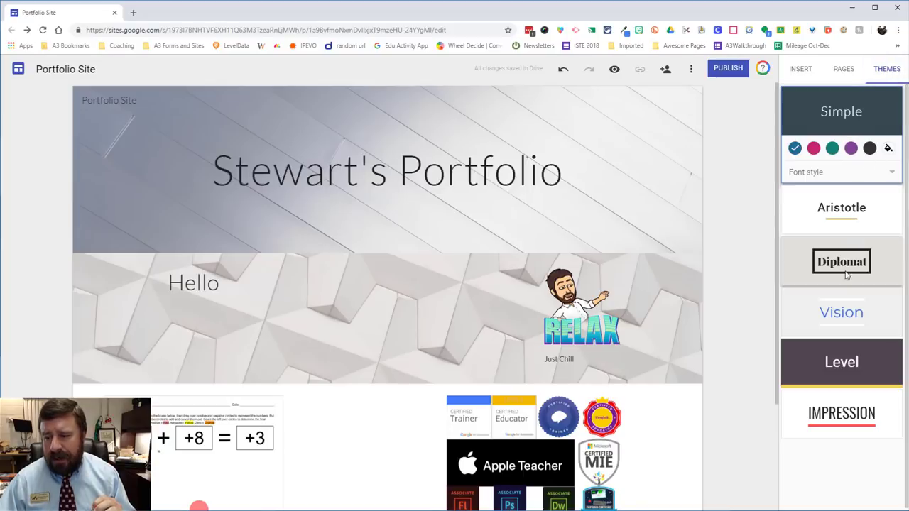
click(858, 414)
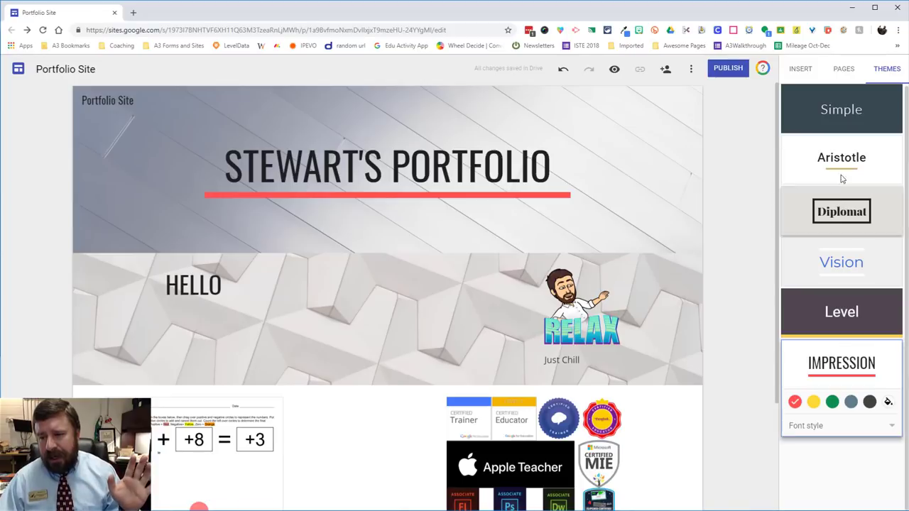
click(834, 402)
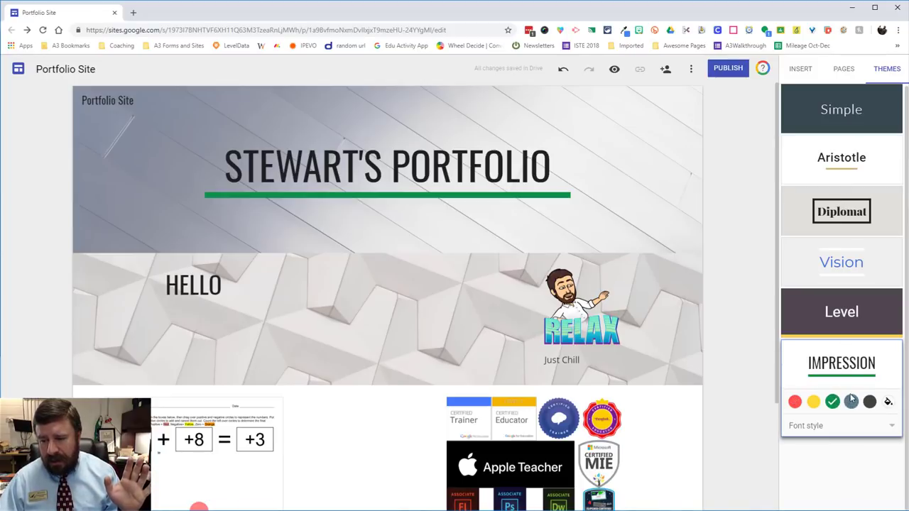
click(836, 127)
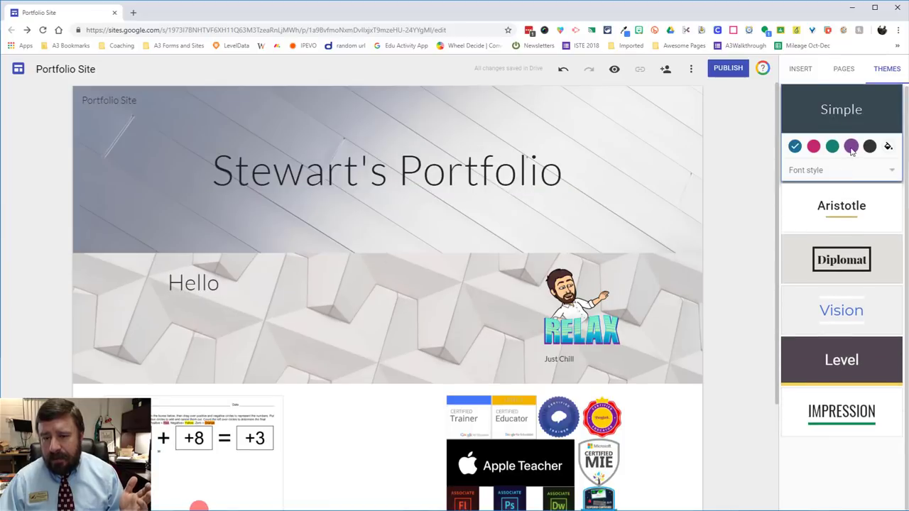
click(844, 211)
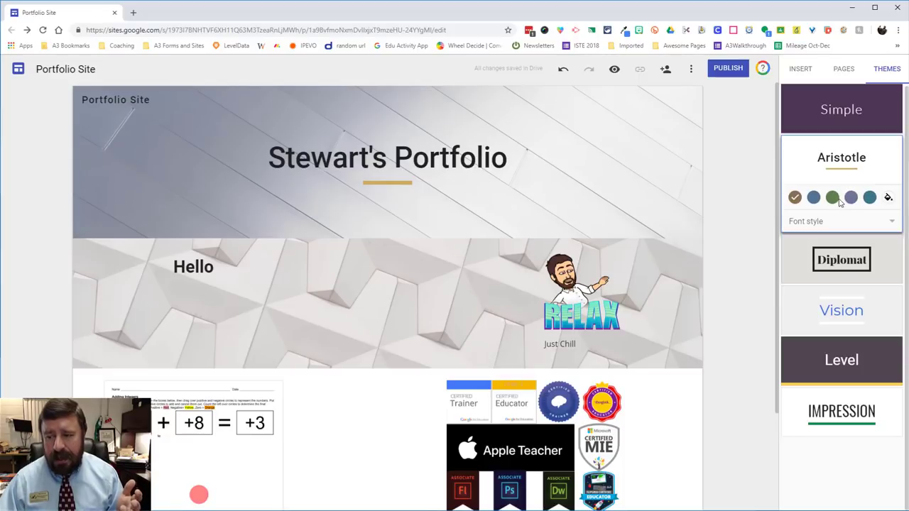
click(851, 197)
click(871, 198)
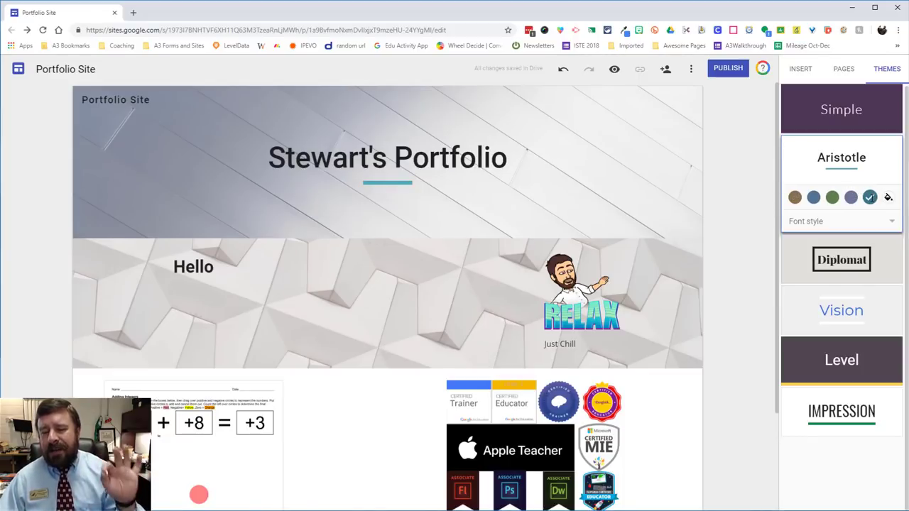
Step: Apply the Diplomat theme with a custom purple colour and show the site's page list
click(860, 260)
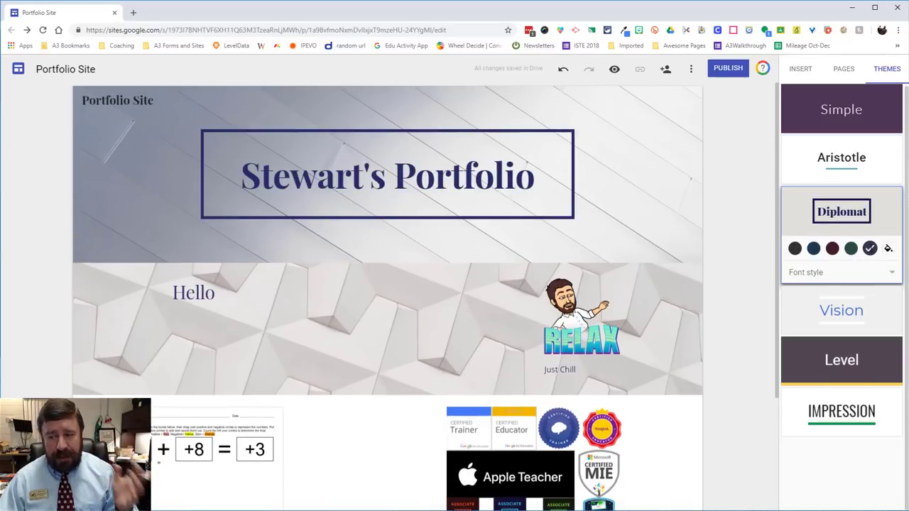
click(888, 248)
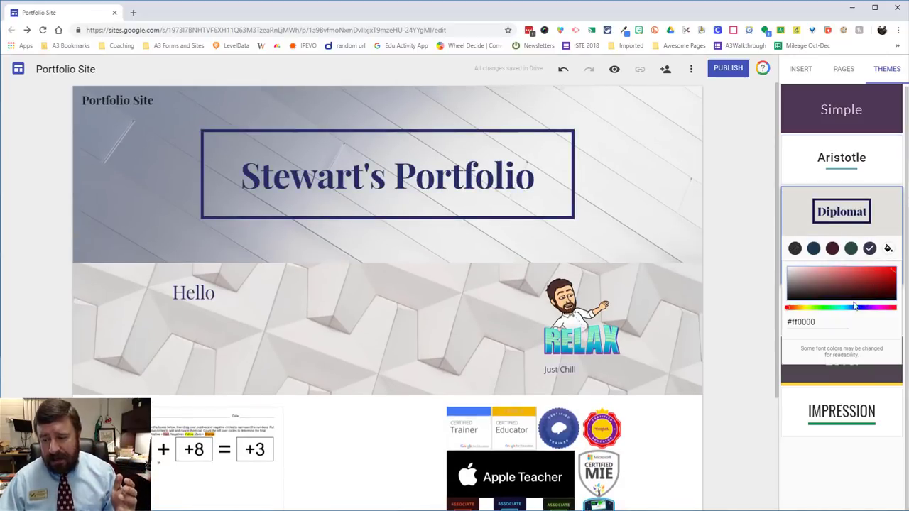
click(872, 309)
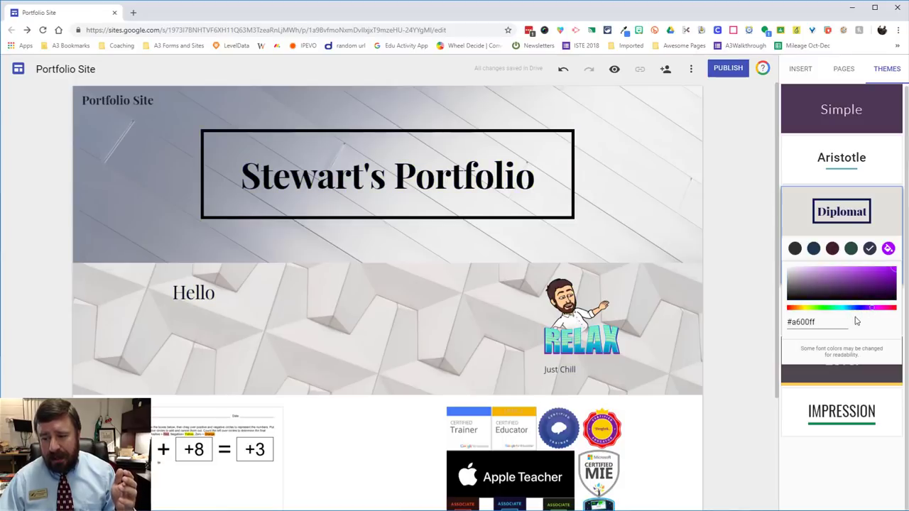
click(895, 269)
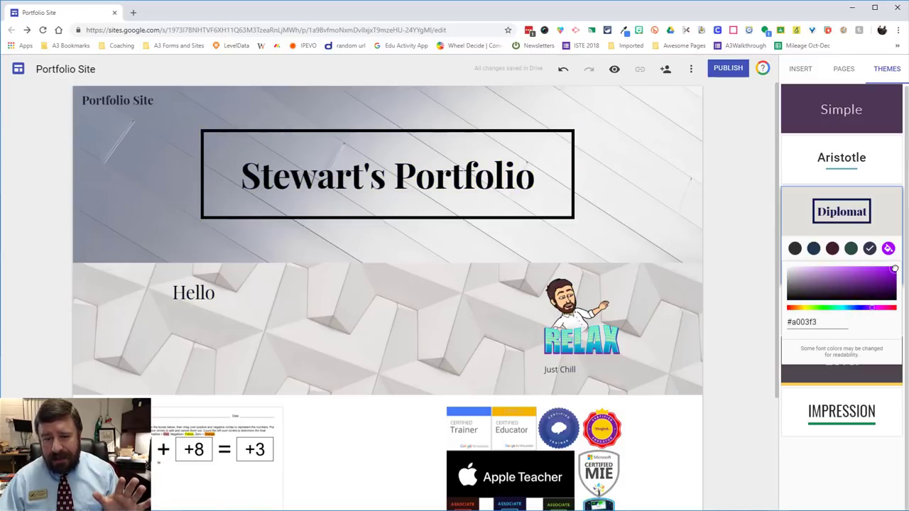
click(856, 368)
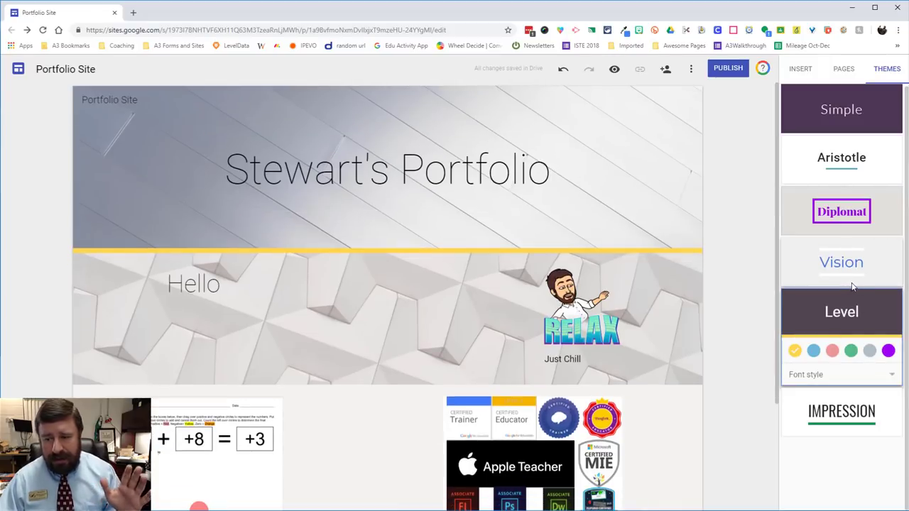
click(848, 226)
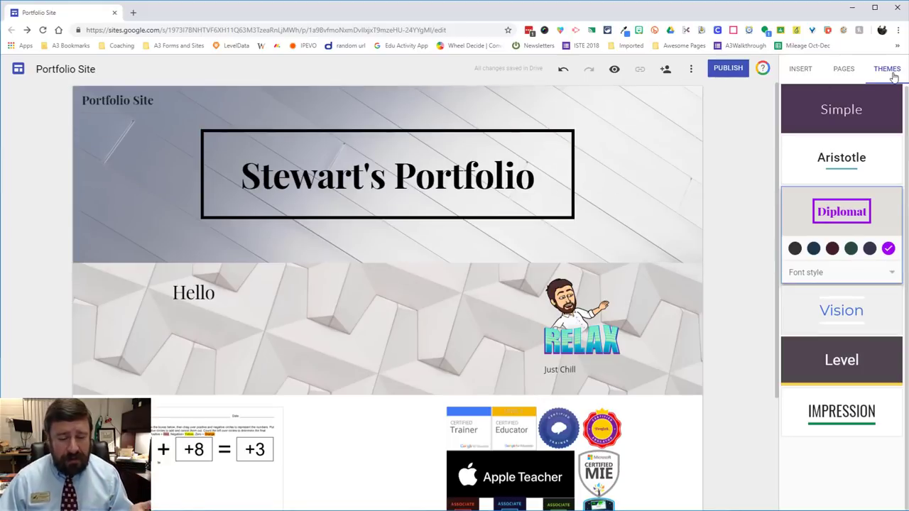
click(854, 74)
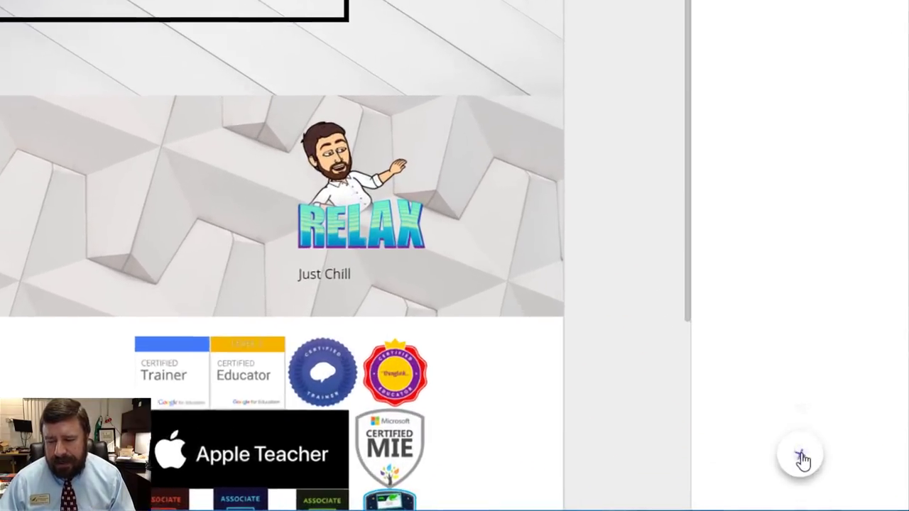
Step: Add a navigation link named 'Link' pointing to Cnn.com
mouse_move(845, 481)
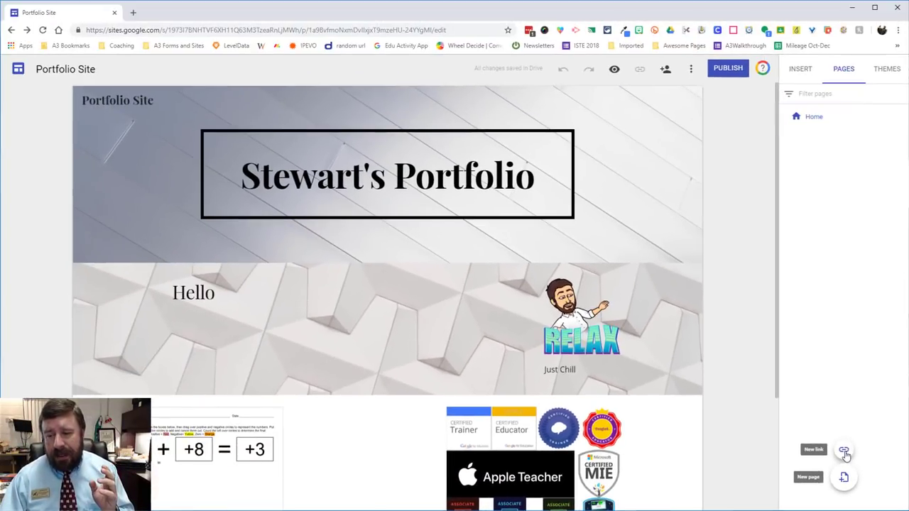
click(783, 394)
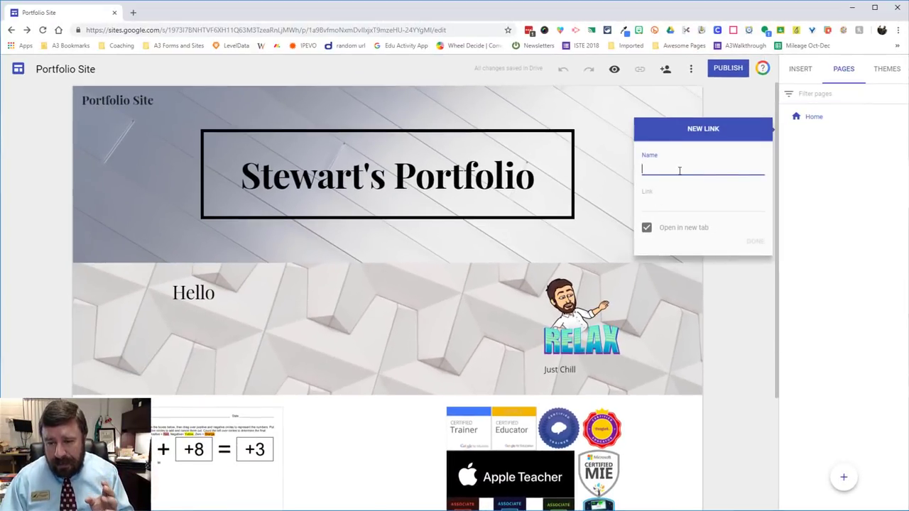
text(Lin)
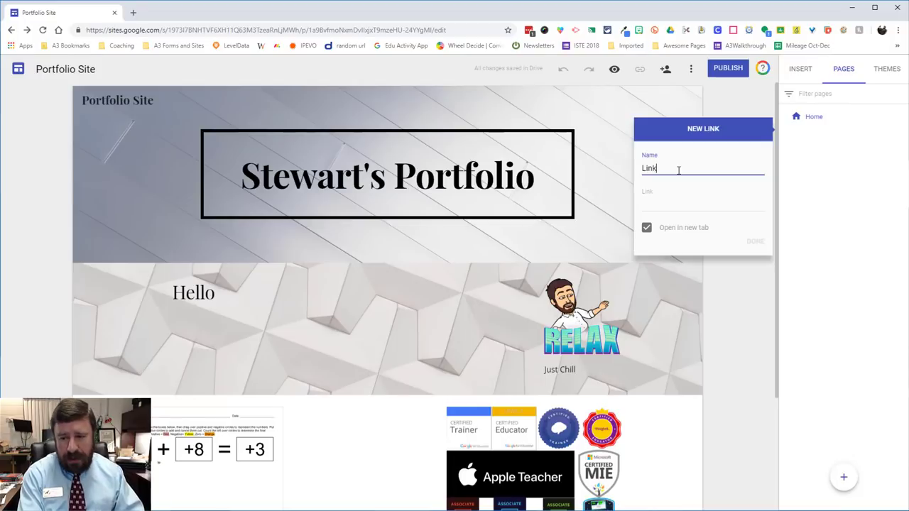
text(k)
key(Tab)
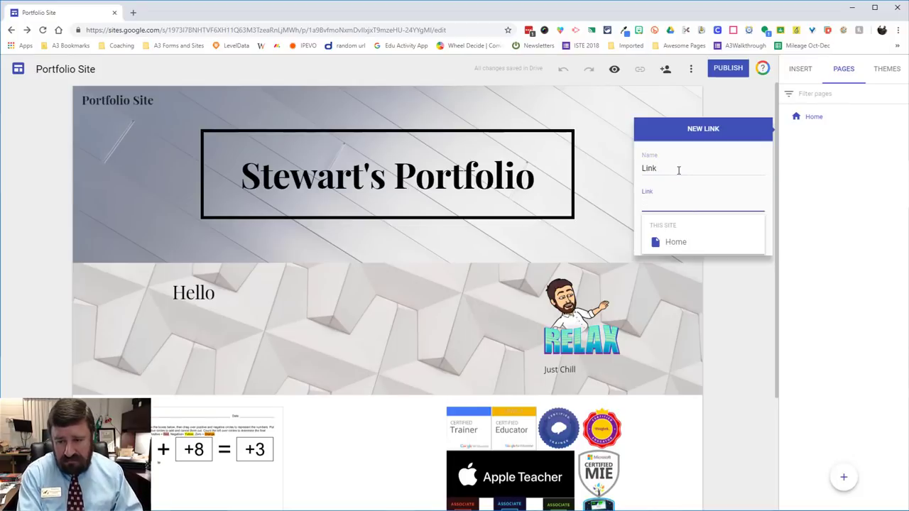
text(Cnn.com)
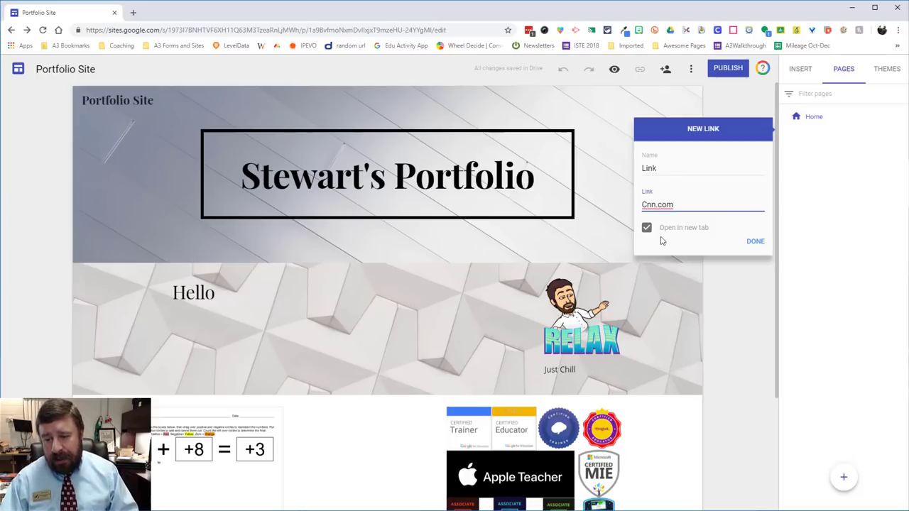
click(753, 242)
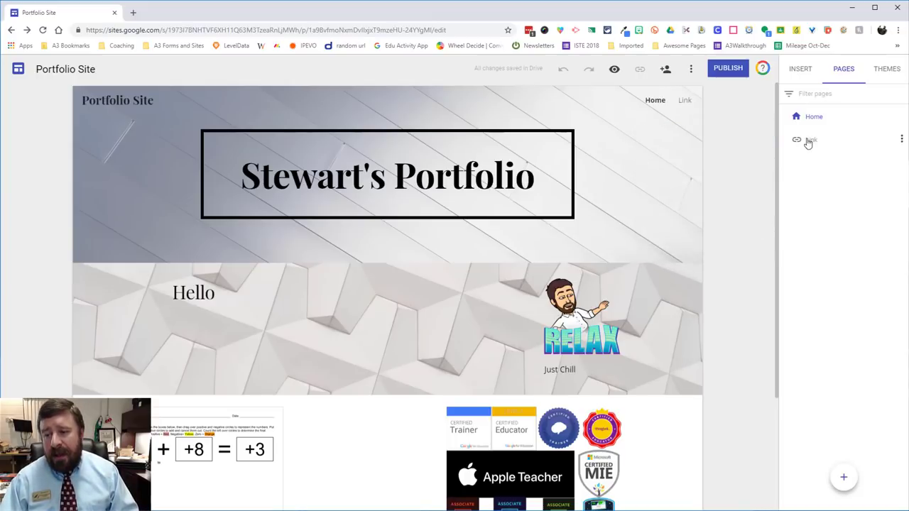
click(615, 69)
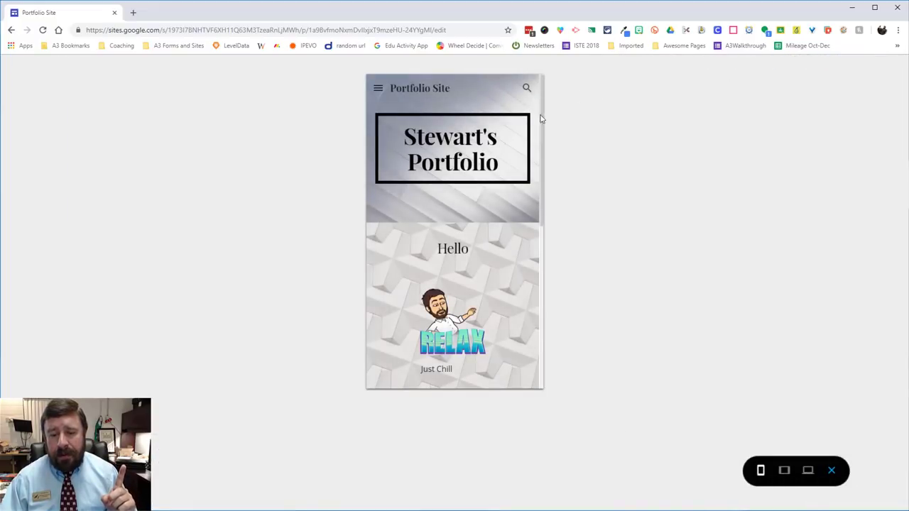
click(807, 470)
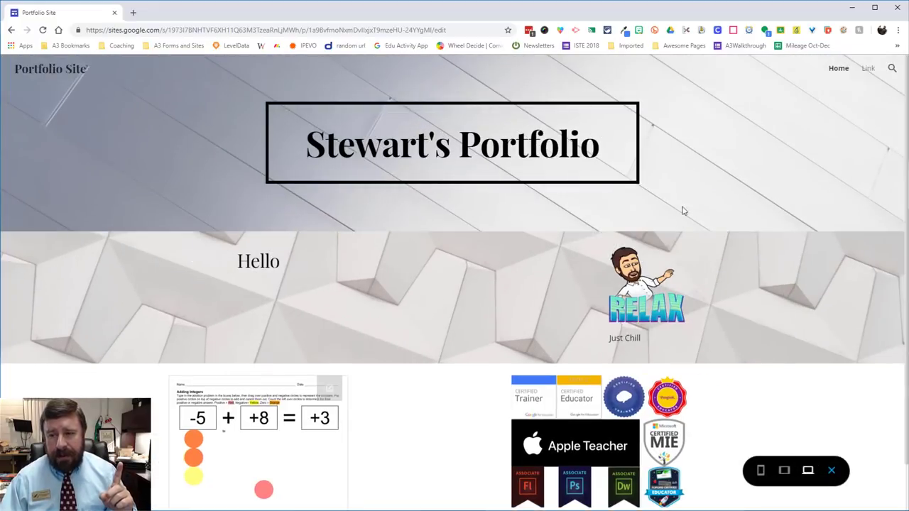
click(869, 69)
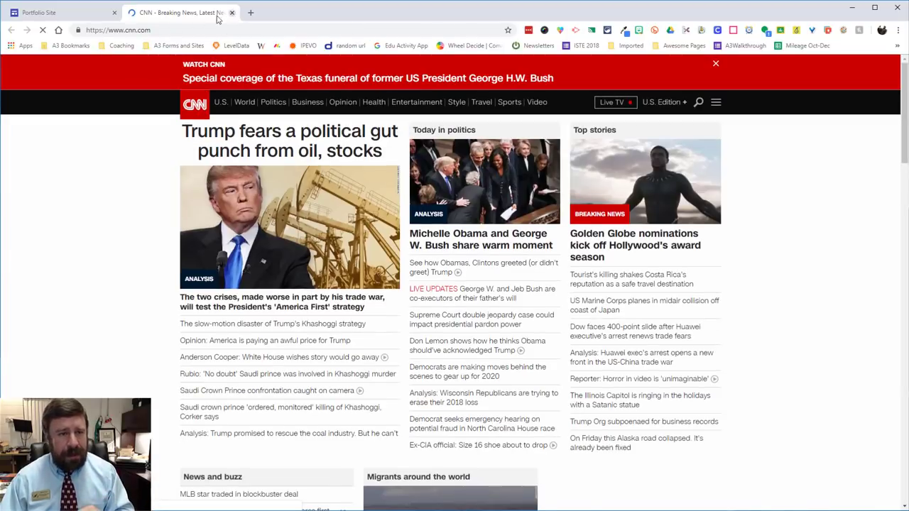
click(231, 13)
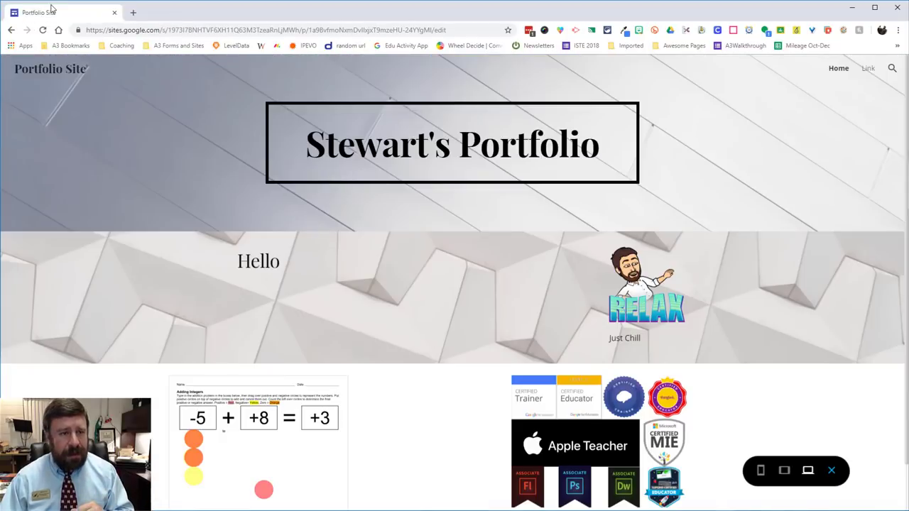
click(837, 471)
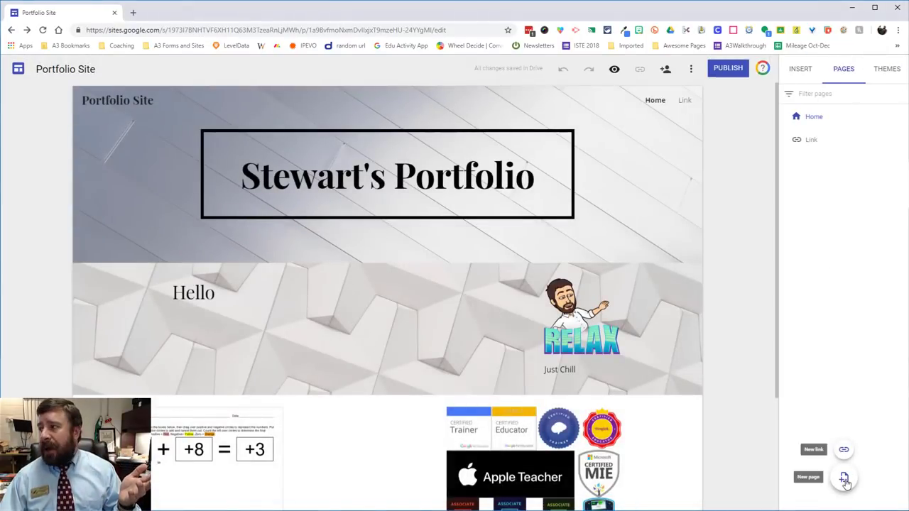
Step: Create a new page named Blog and change its header title to 'My Blog'
click(845, 479)
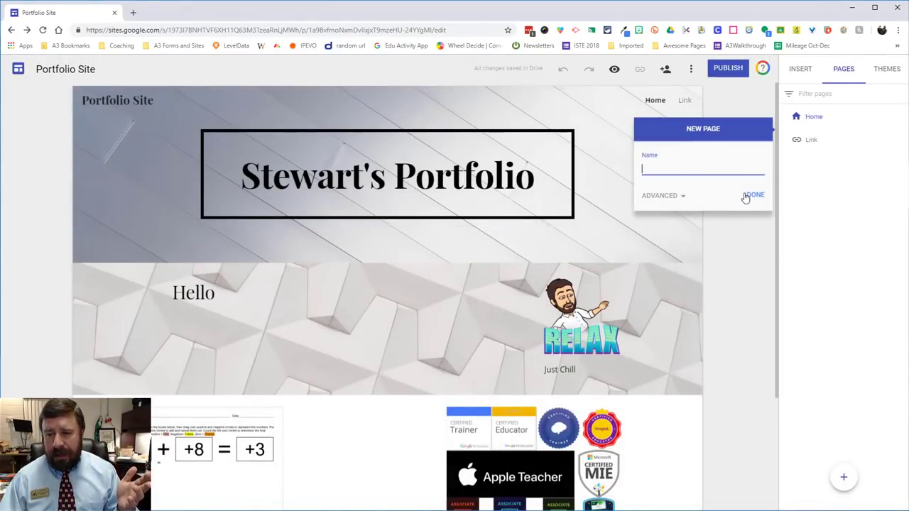
click(683, 196)
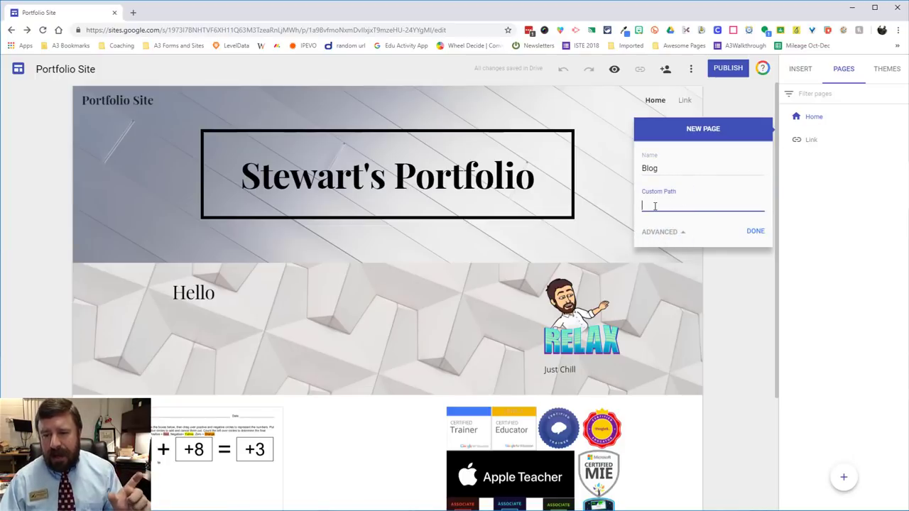
click(755, 233)
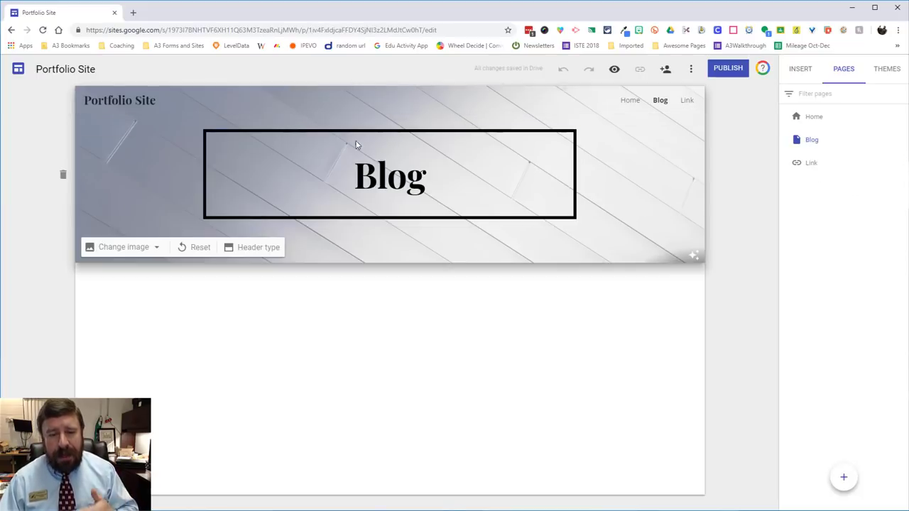
double_click(390, 175)
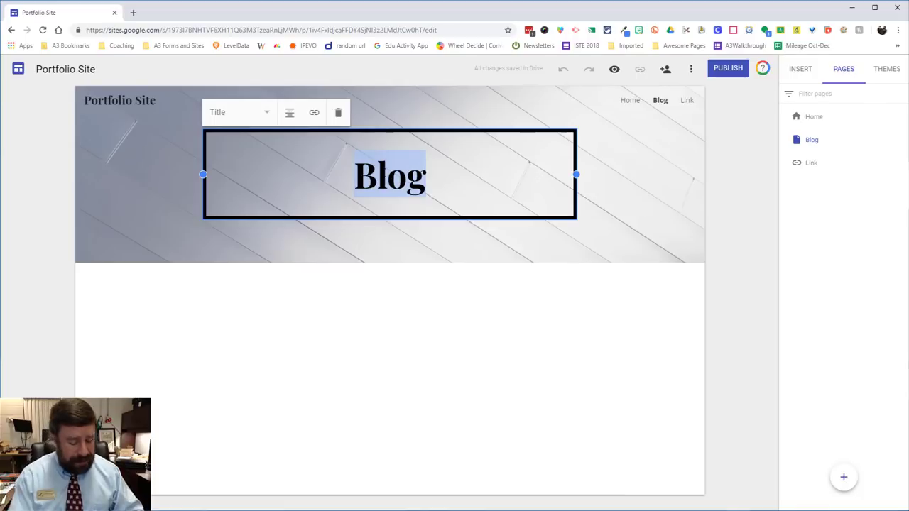
text(M)
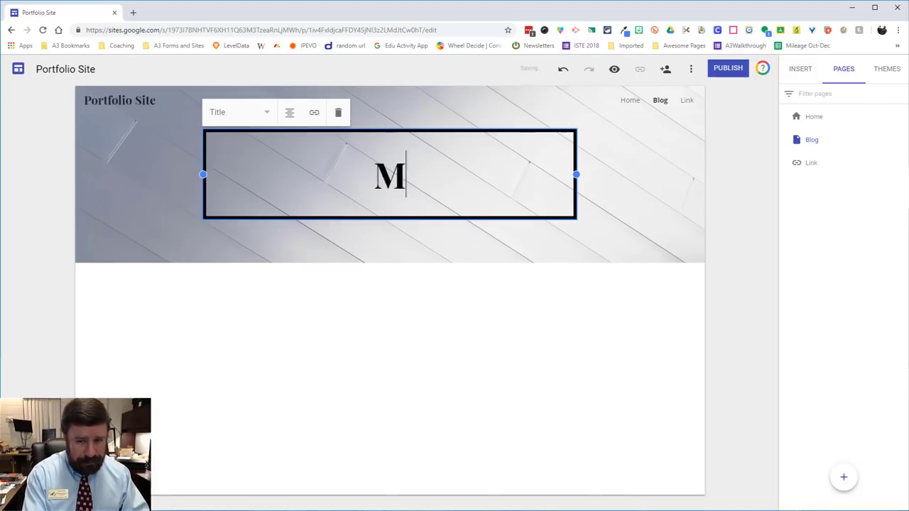
text(y Blog)
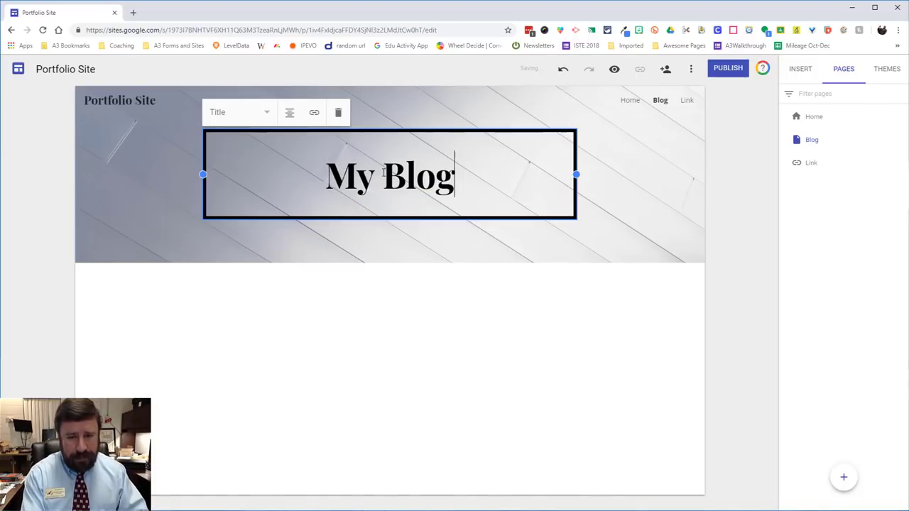
Step: Finish the My Blog title, then browse the Cosmetology e-Portfolio's Home and Accomplishments > Sample Work pages
click(670, 237)
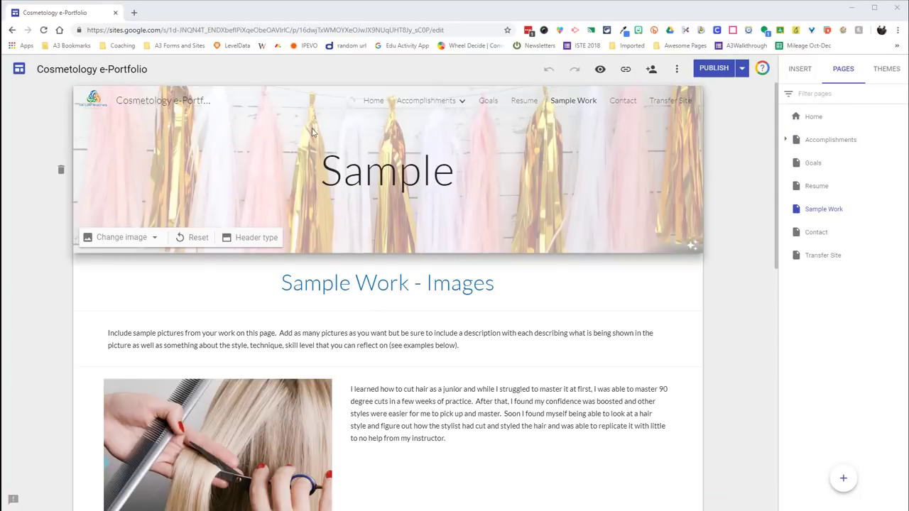
click(378, 102)
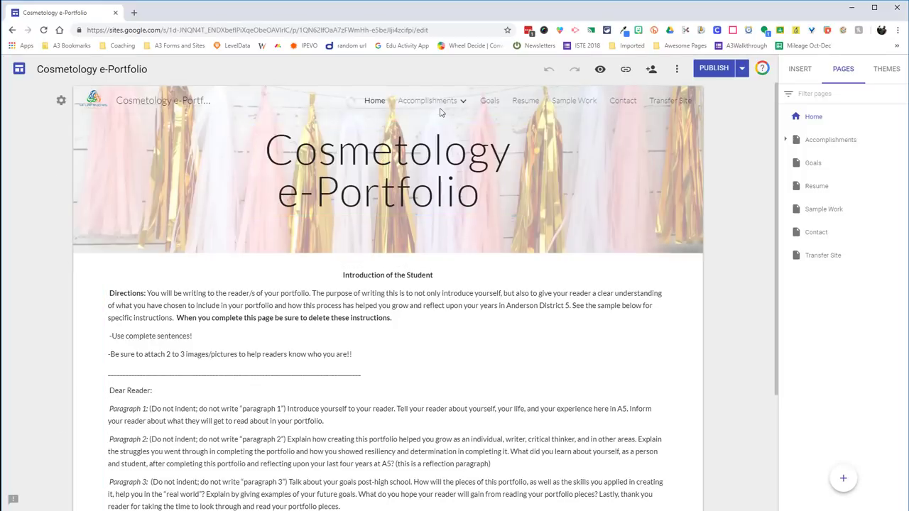
click(461, 102)
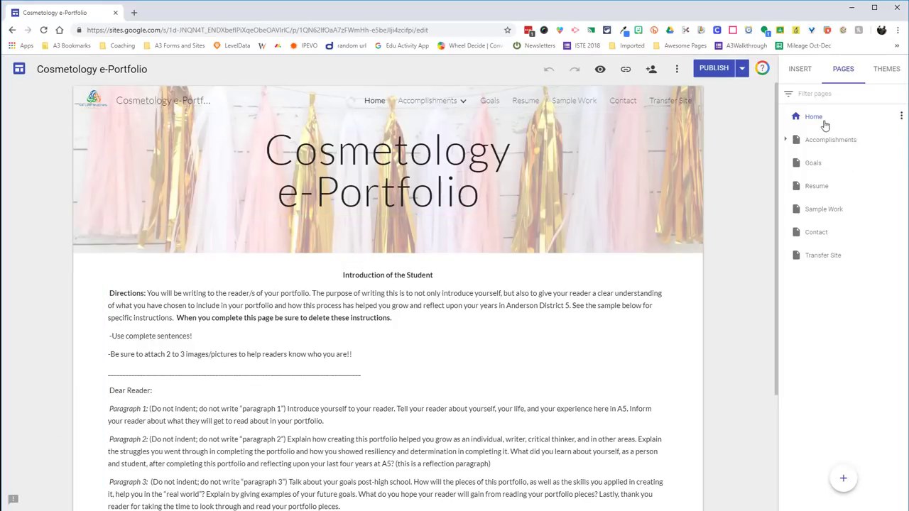
click(571, 102)
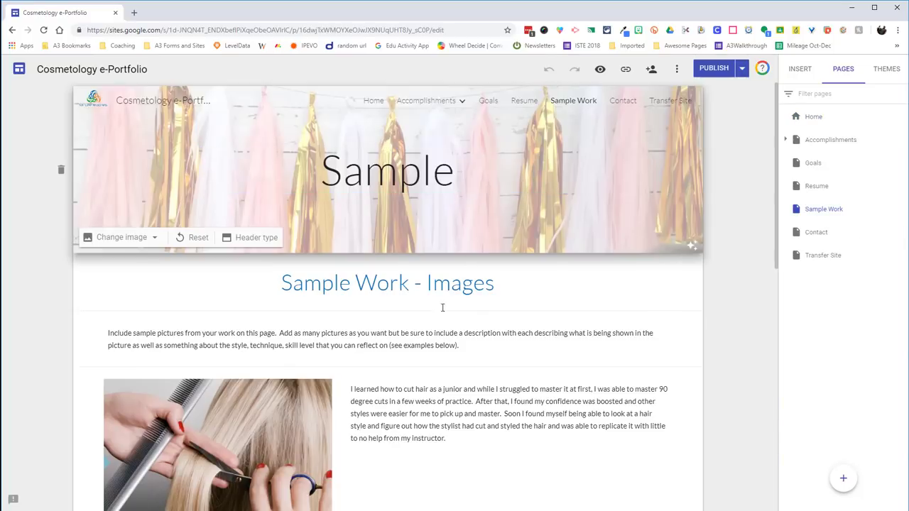
scroll(444, 370, down, 3)
scroll(445, 369, down, 1)
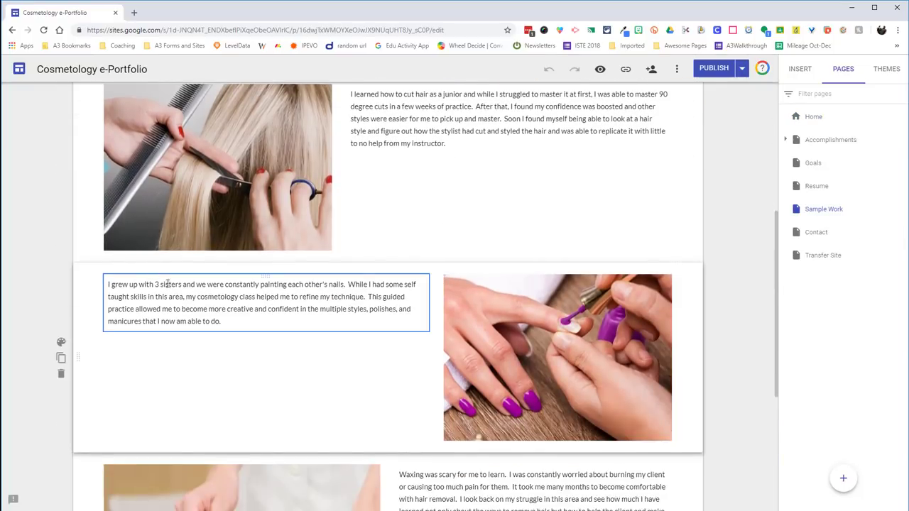
scroll(325, 314, down, 2)
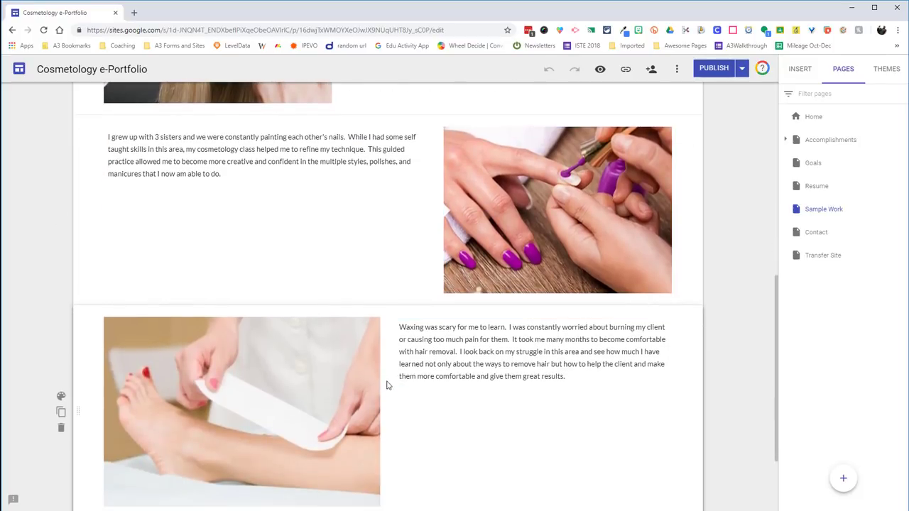
scroll(404, 358, up, 5)
scroll(403, 358, up, 1)
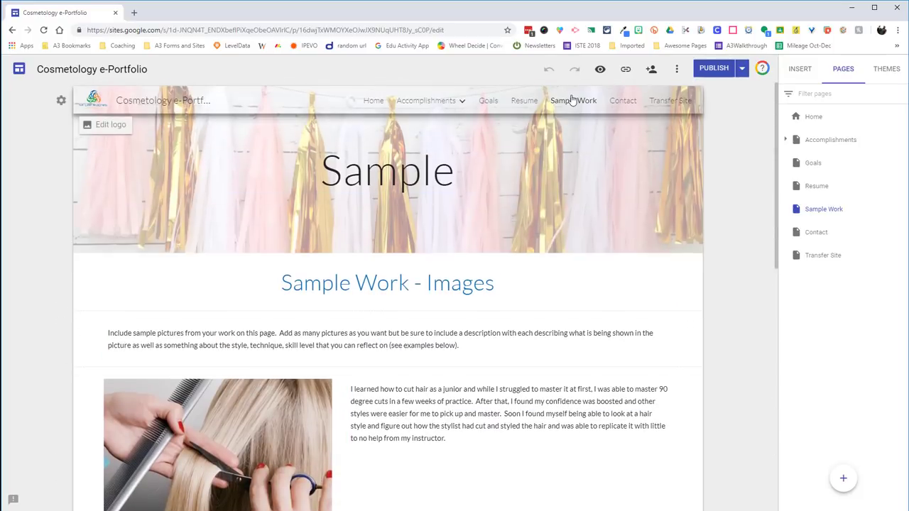
Step: Preview the Cosmetology e-Portfolio and open its Accomplishments > Awards/Certifications page
click(600, 69)
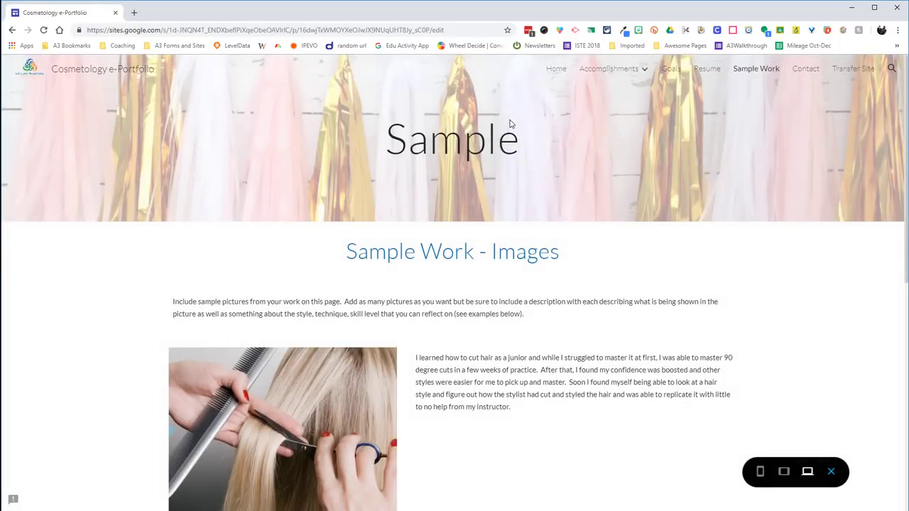
click(586, 69)
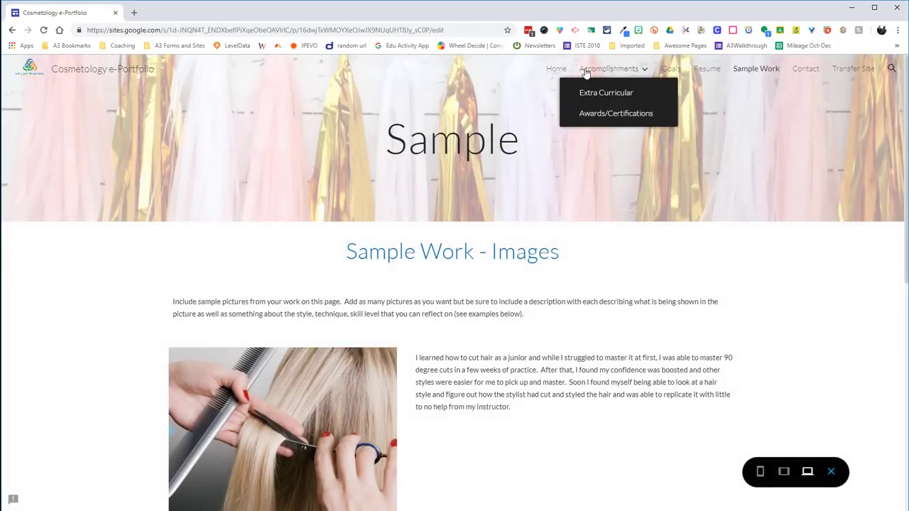
mouse_move(597, 73)
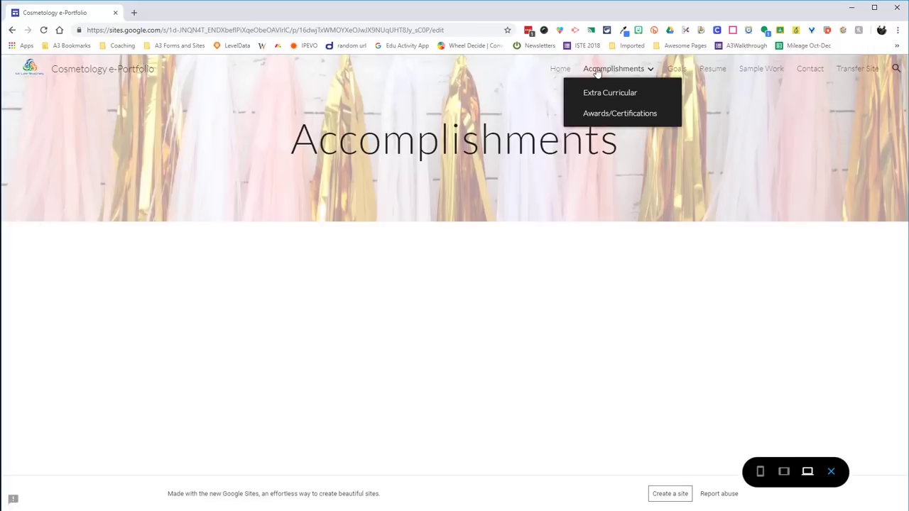
click(599, 116)
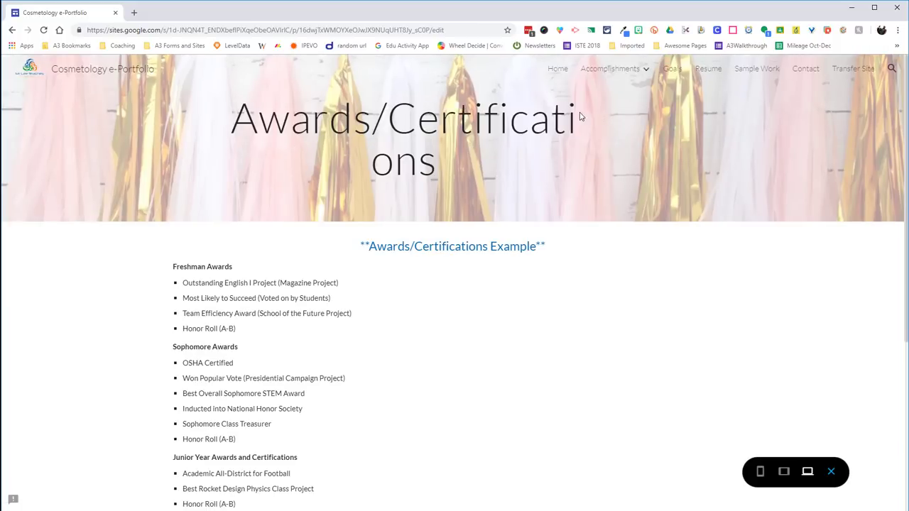